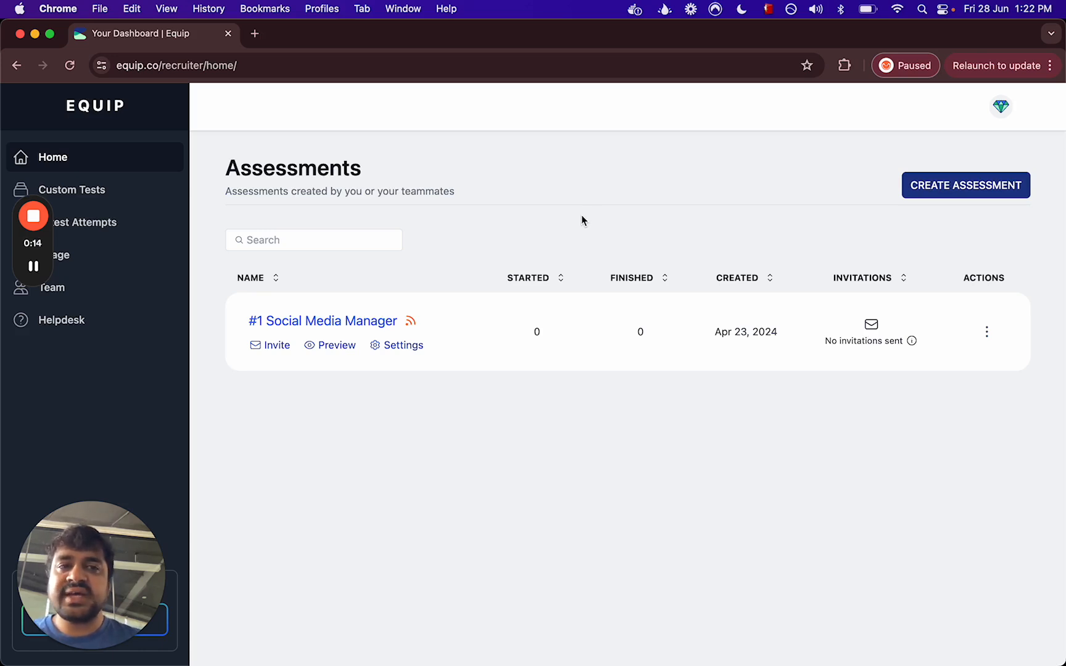
# Start a new assessment for the Python Developer role with 0-2 years of experience.
pyautogui.click(952, 187)
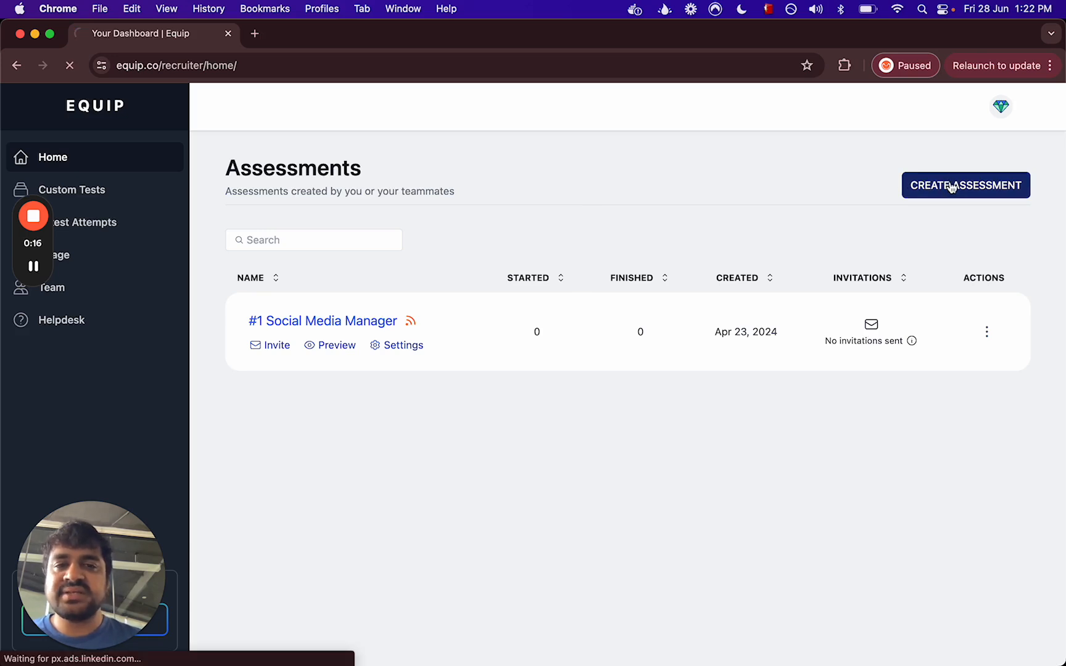
pyautogui.write('p')
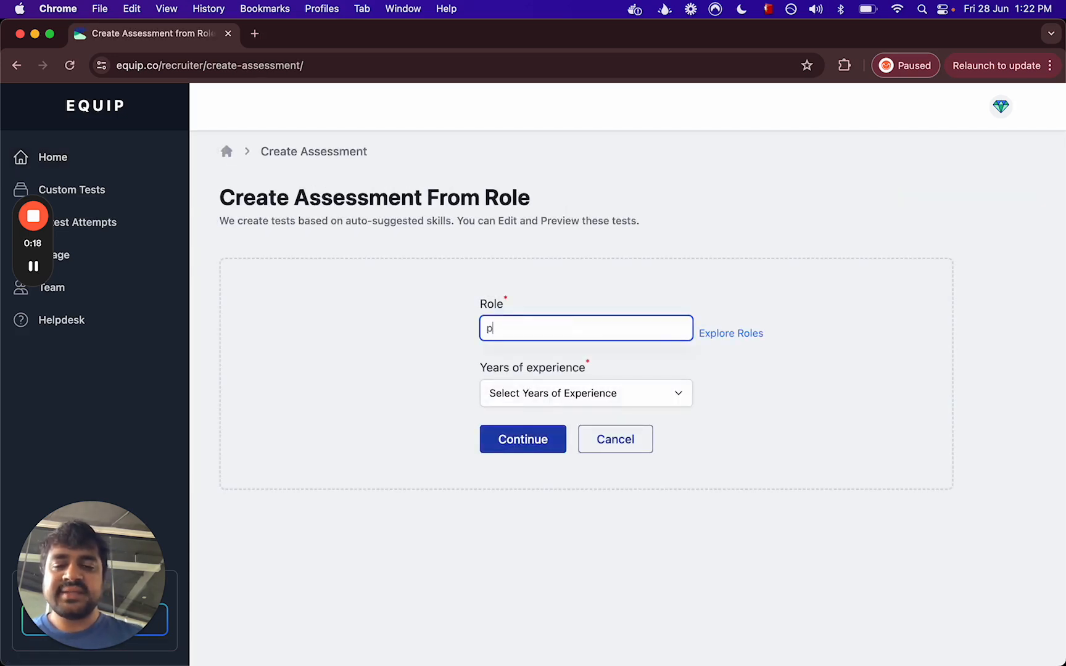
pyautogui.write('yth')
pyautogui.click(532, 358)
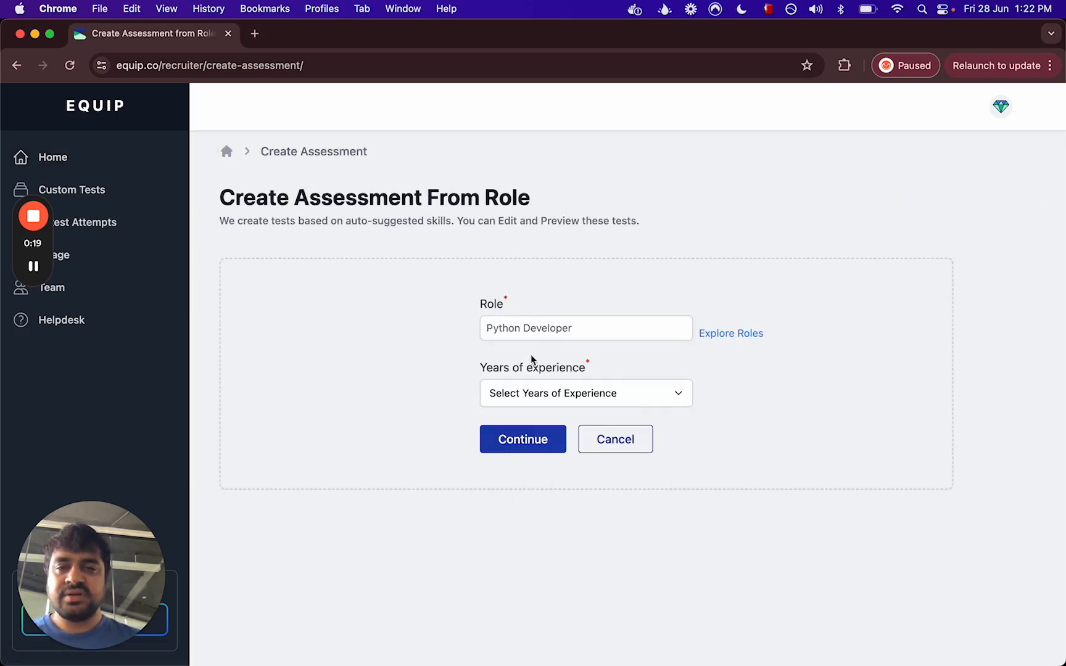
pyautogui.click(540, 397)
pyautogui.click(531, 413)
pyautogui.click(520, 450)
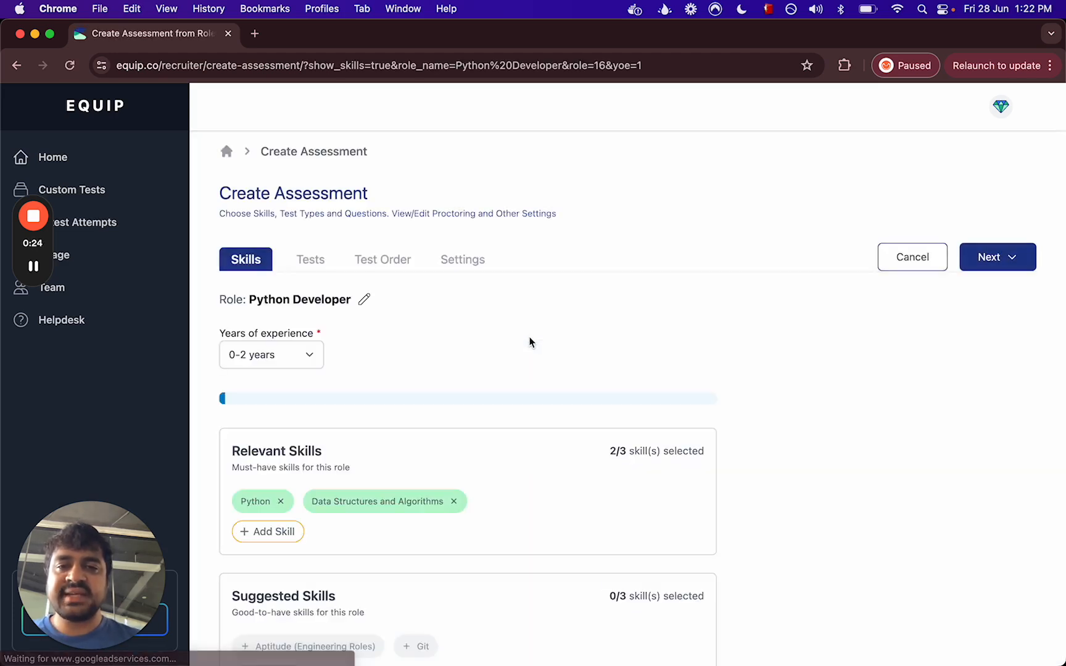
# Remove Data Structures and Algorithms from the relevant skills and proceed to selecting tests.
pyautogui.scroll(-2, 500, 392)
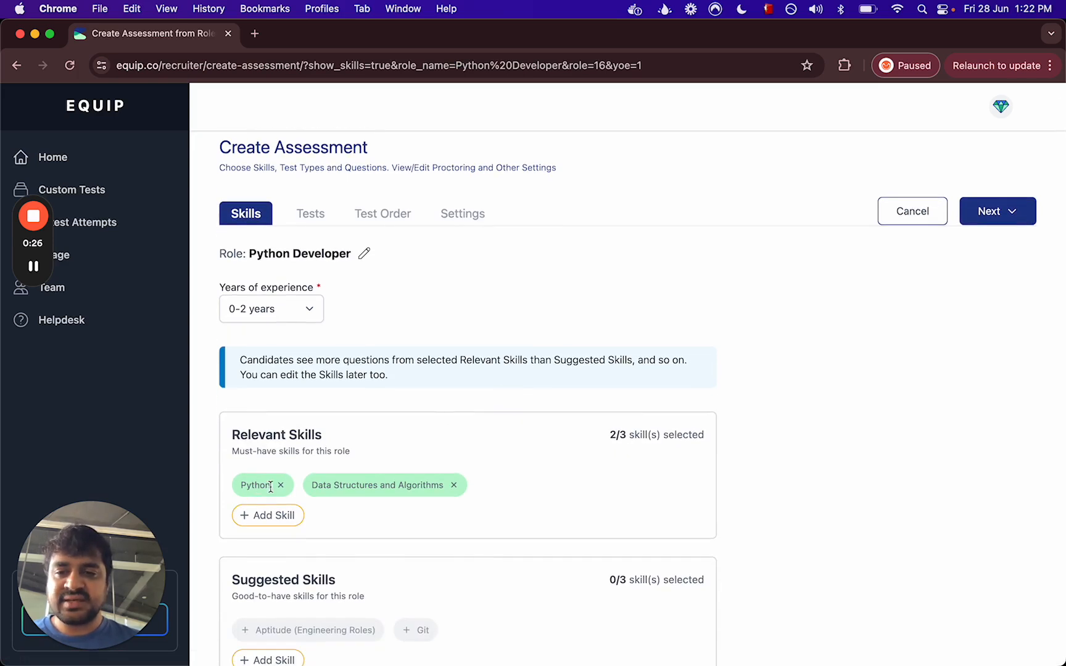
pyautogui.click(454, 485)
pyautogui.click(1012, 213)
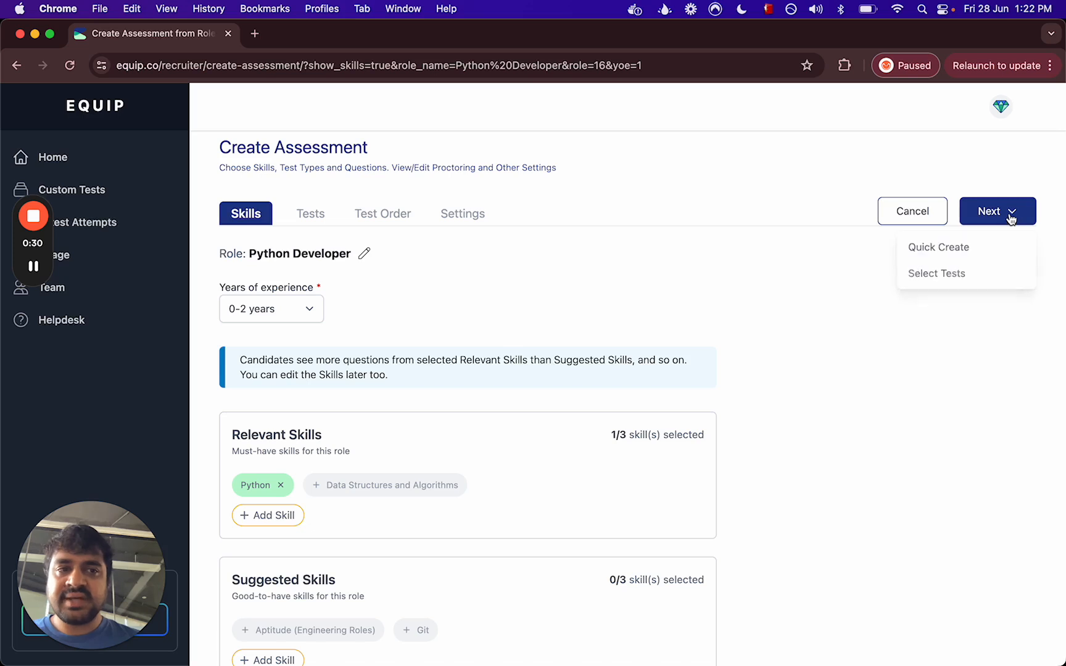
pyautogui.click(941, 275)
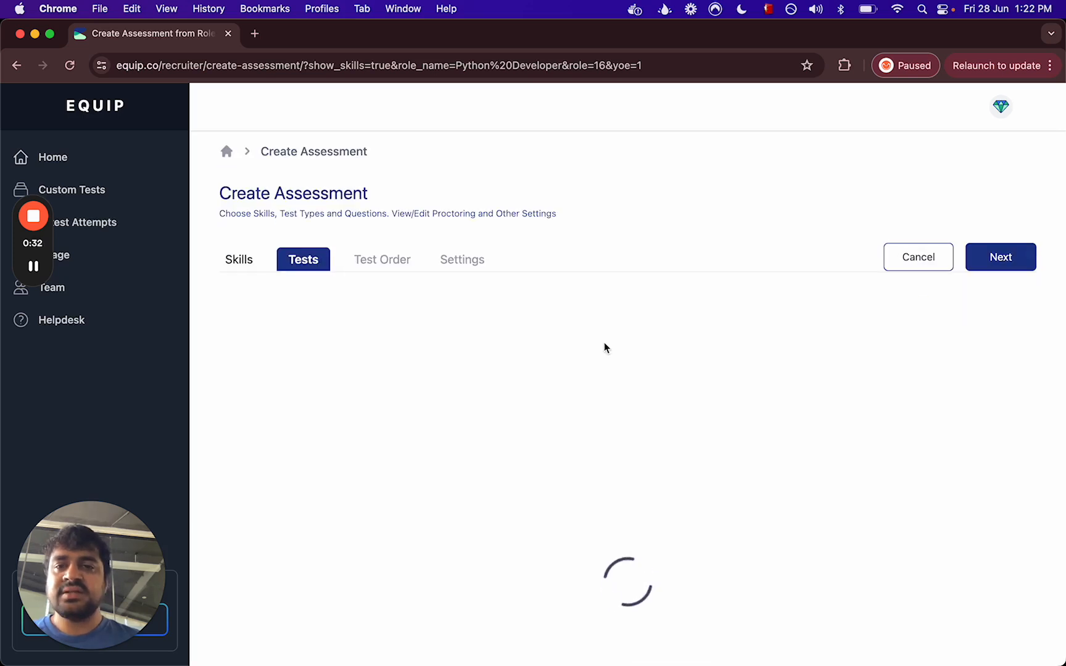
pyautogui.scroll(-1, 604, 343)
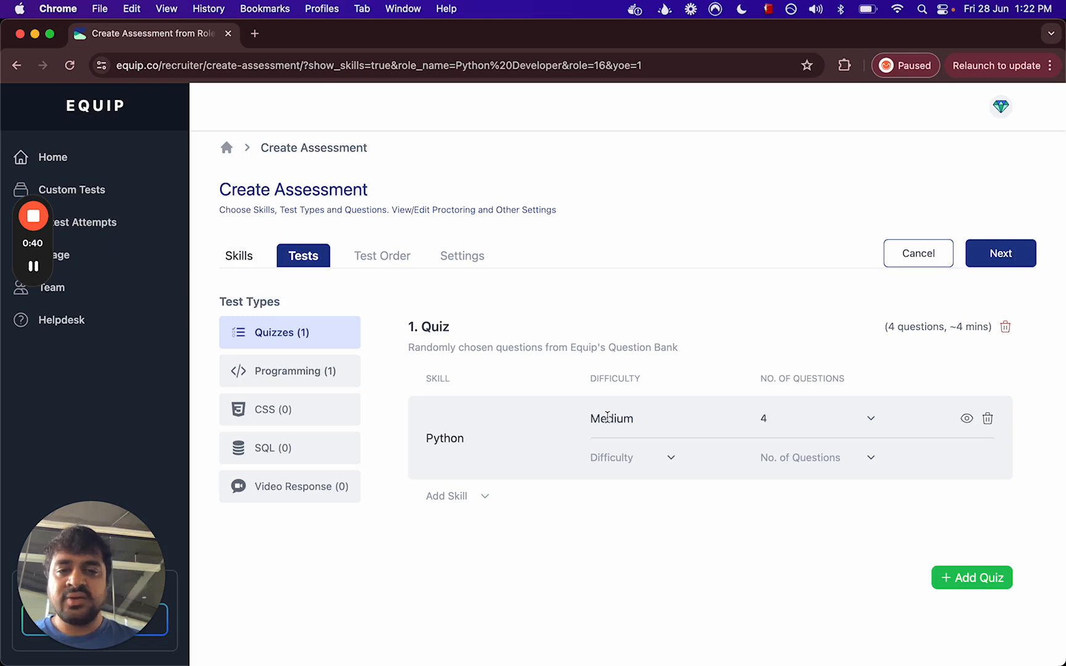
# Add 2 Hard Python questions to the quiz and search the addable skills for numpy.
pyautogui.click(620, 455)
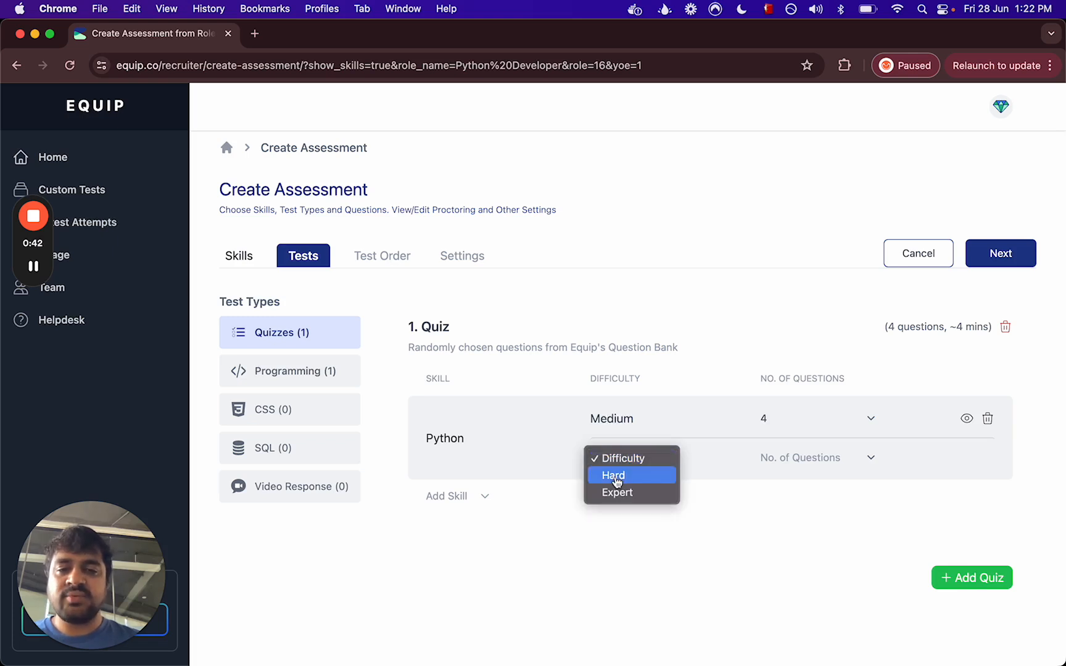
pyautogui.click(611, 474)
pyautogui.click(795, 466)
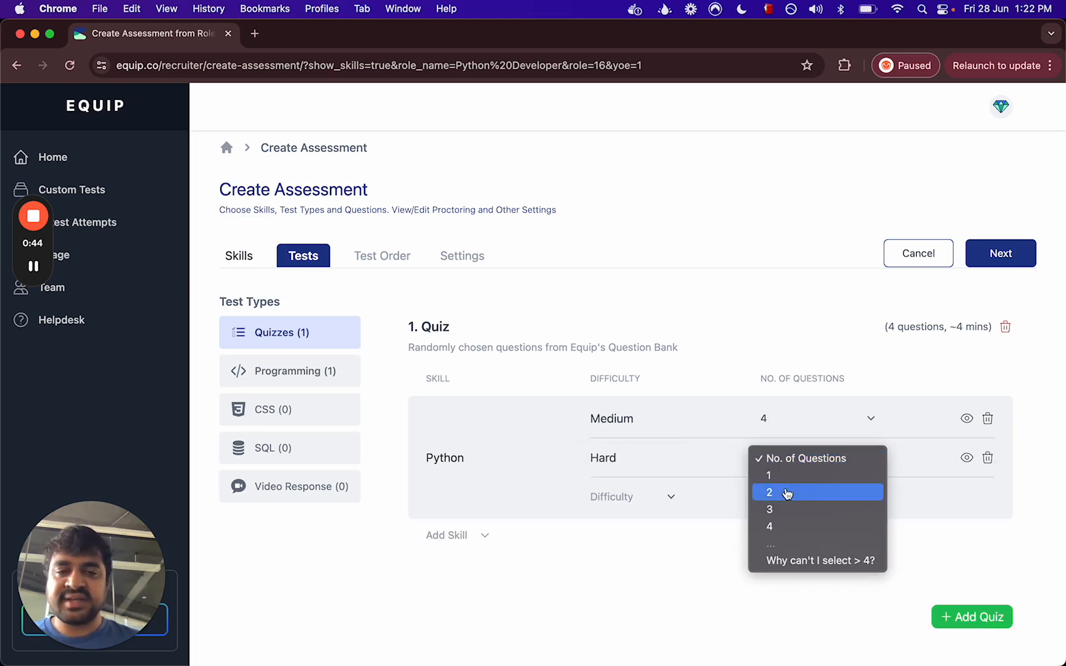
pyautogui.click(780, 493)
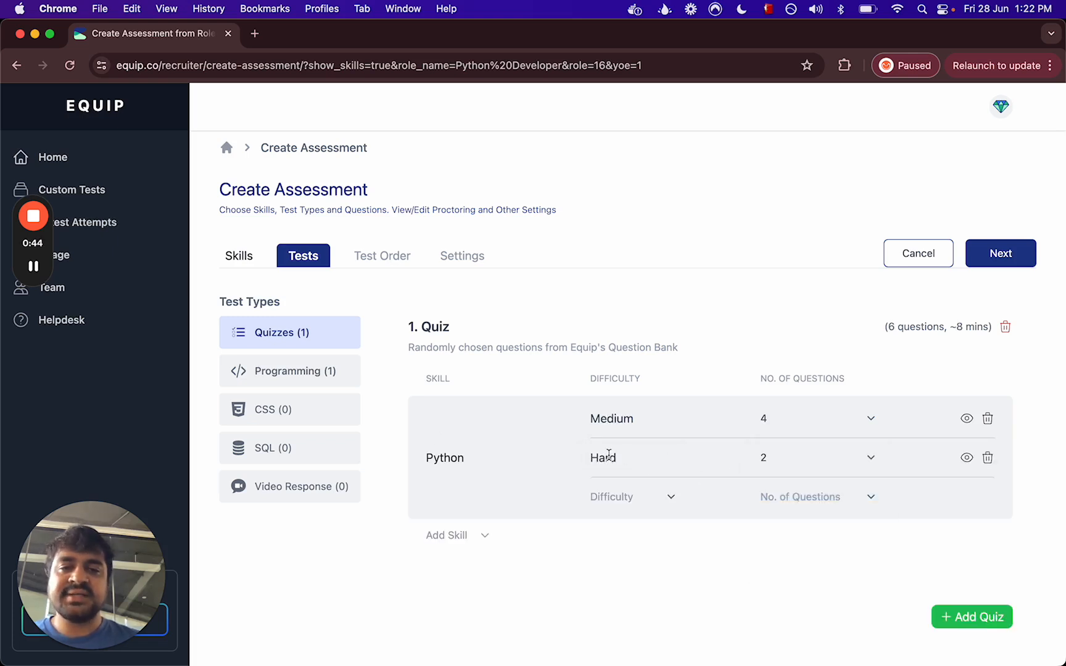
pyautogui.click(446, 537)
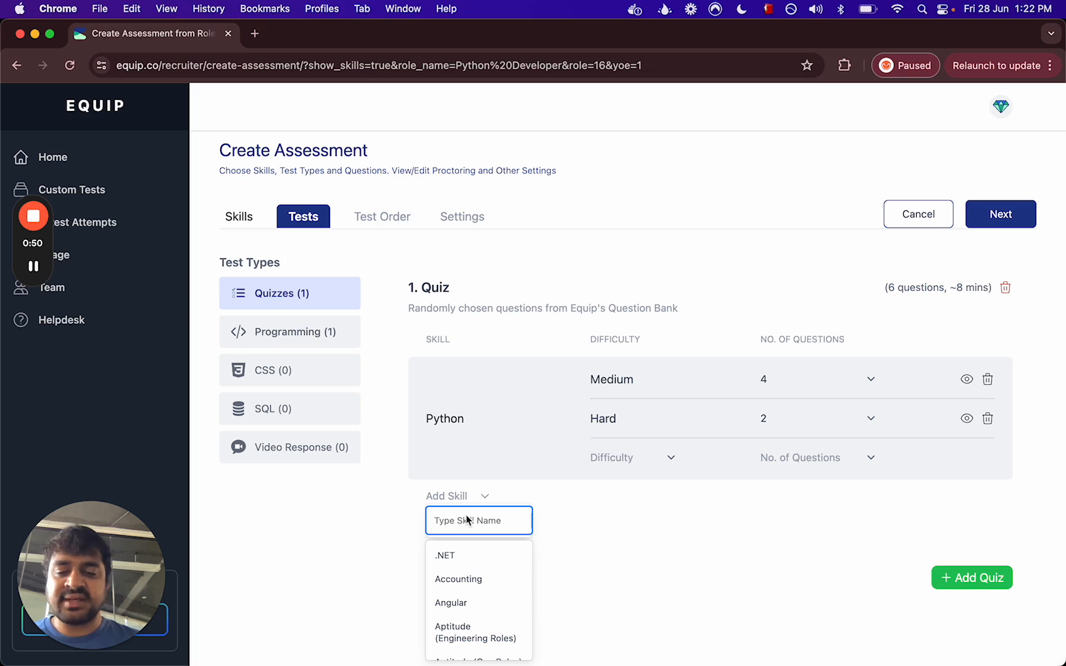
pyautogui.write('numpy')
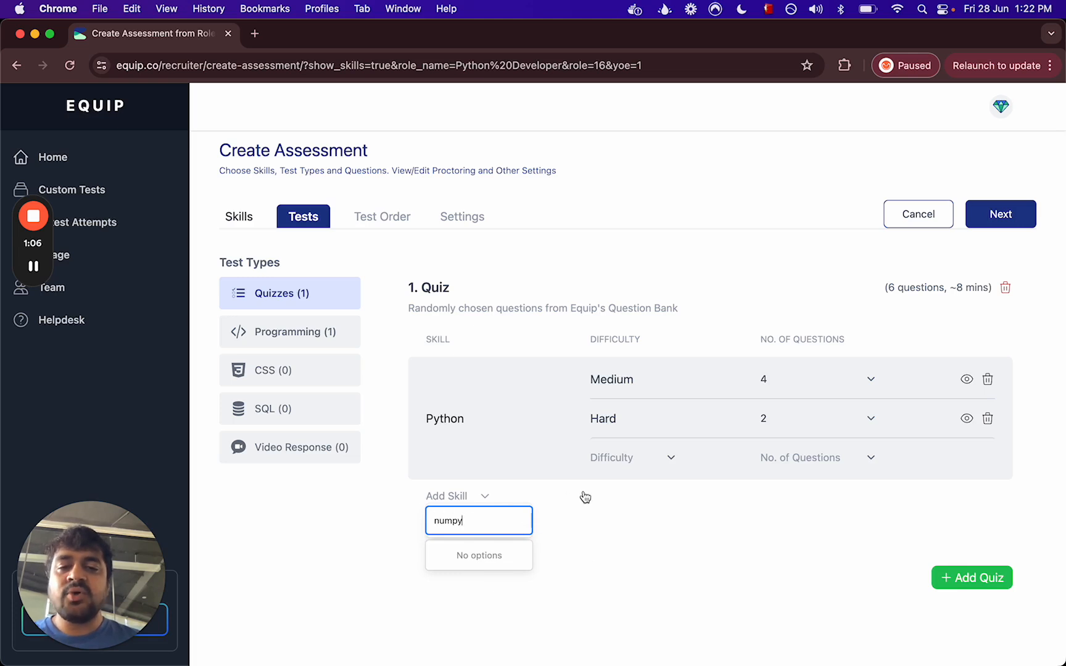
# Open Custom Tests in a separate browser tab and create a new quiz named NumPy.
pyautogui.keyDown('super'); pyautogui.click(88, 191); pyautogui.keyUp('super')
pyautogui.click(316, 33)
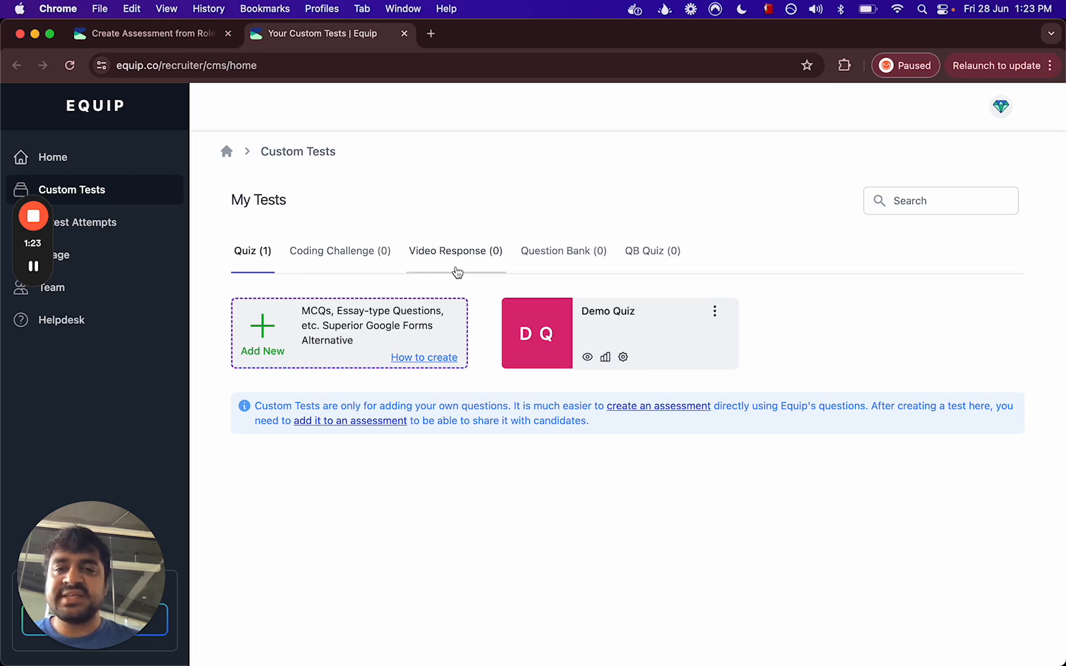
pyautogui.click(347, 332)
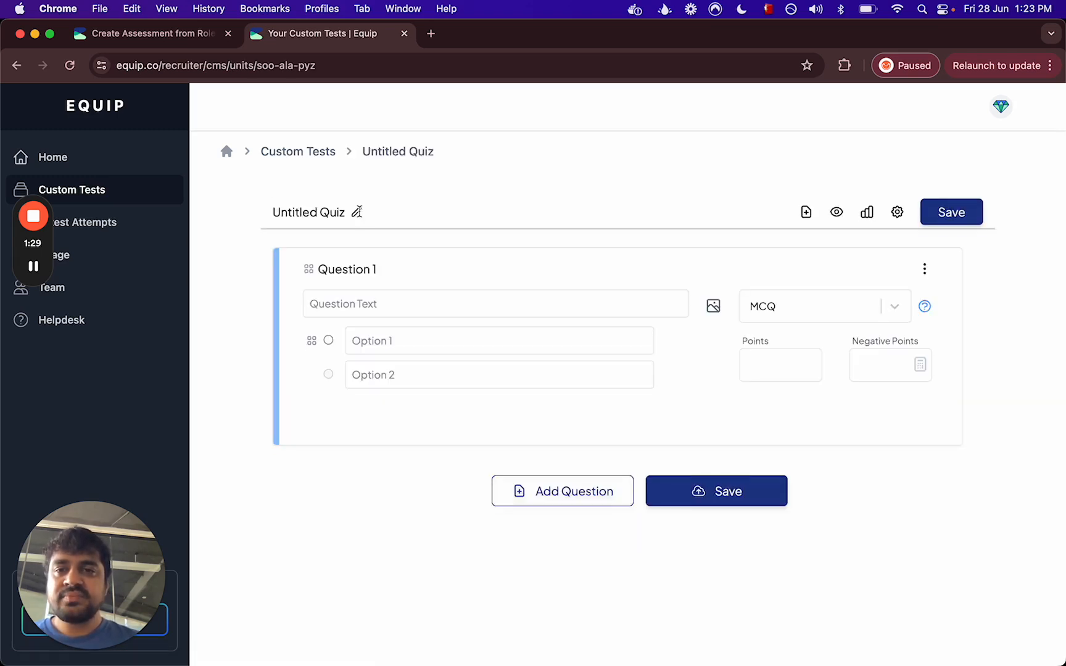
pyautogui.click(363, 214)
pyautogui.moveTo(368, 213); pyautogui.dragTo(282, 214)
pyautogui.write('NumPy')
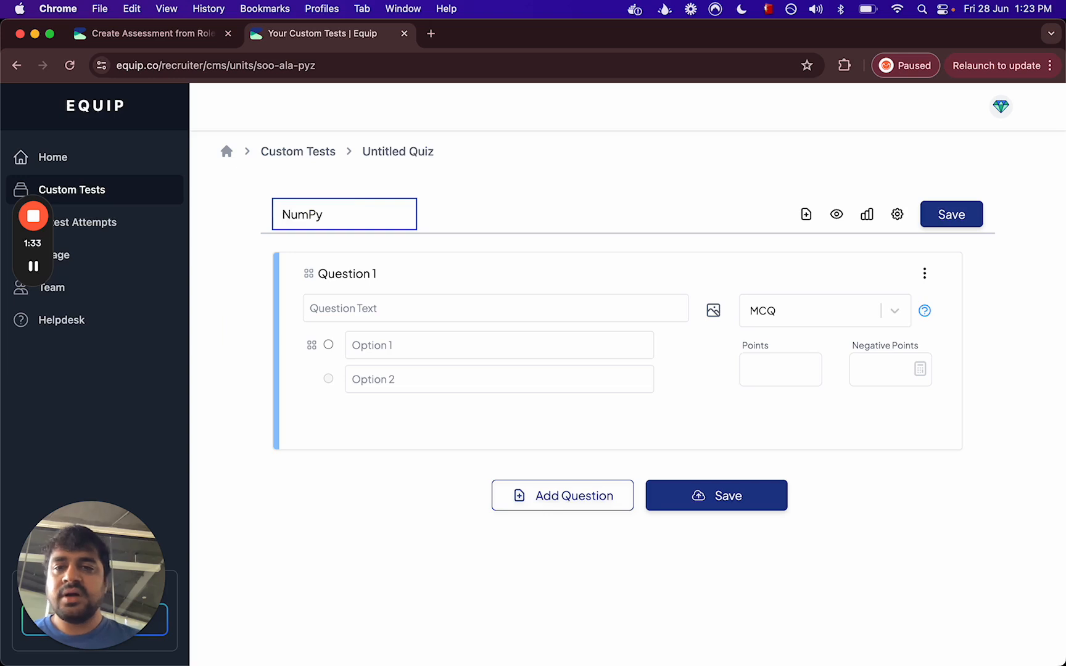
# Enter the MCQ question 'Which attribute gives you the number of elements in each dimension?' with the options shape, dimensions and size.
pyautogui.click(396, 317)
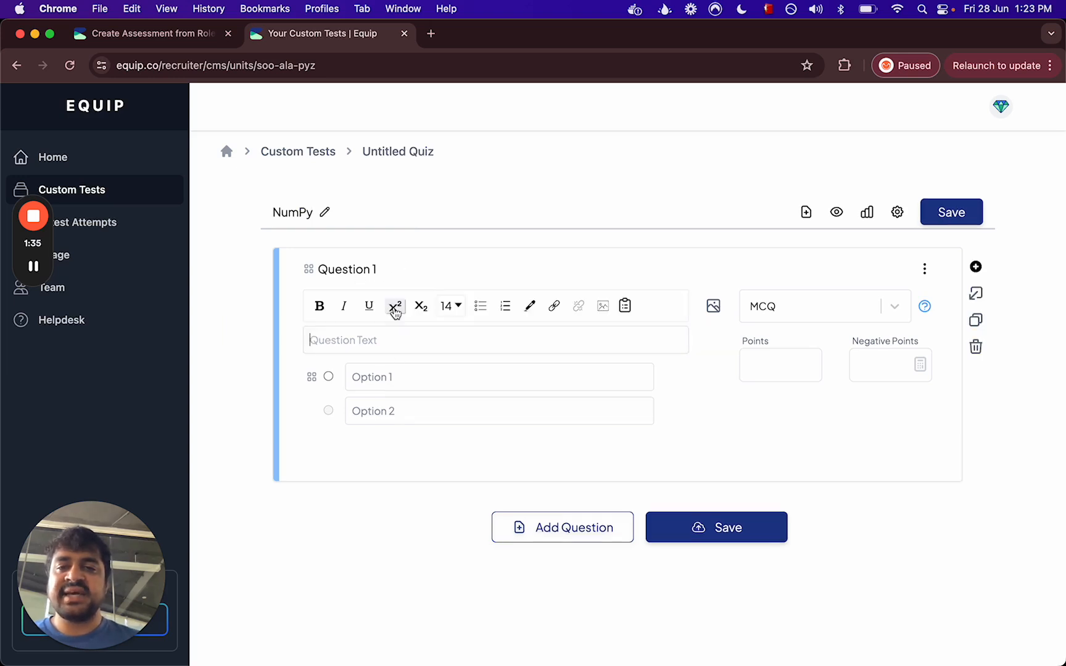
pyautogui.press('super+shift+v')
pyautogui.press('Return')
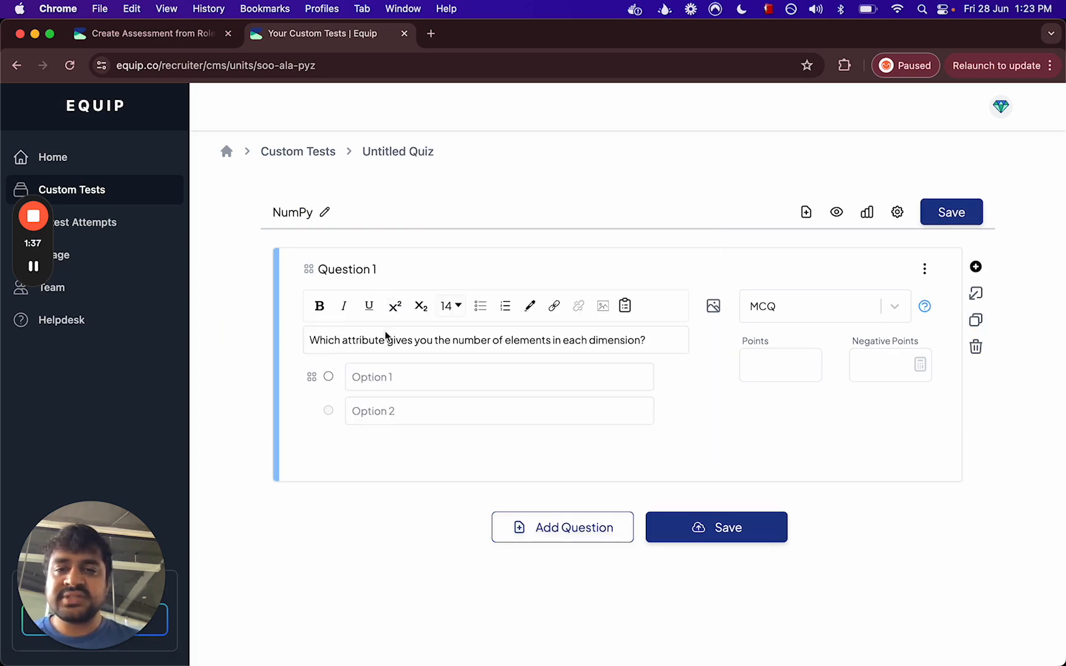
pyautogui.click(397, 377)
pyautogui.write('shape')
pyautogui.click(391, 411)
pyautogui.write('di')
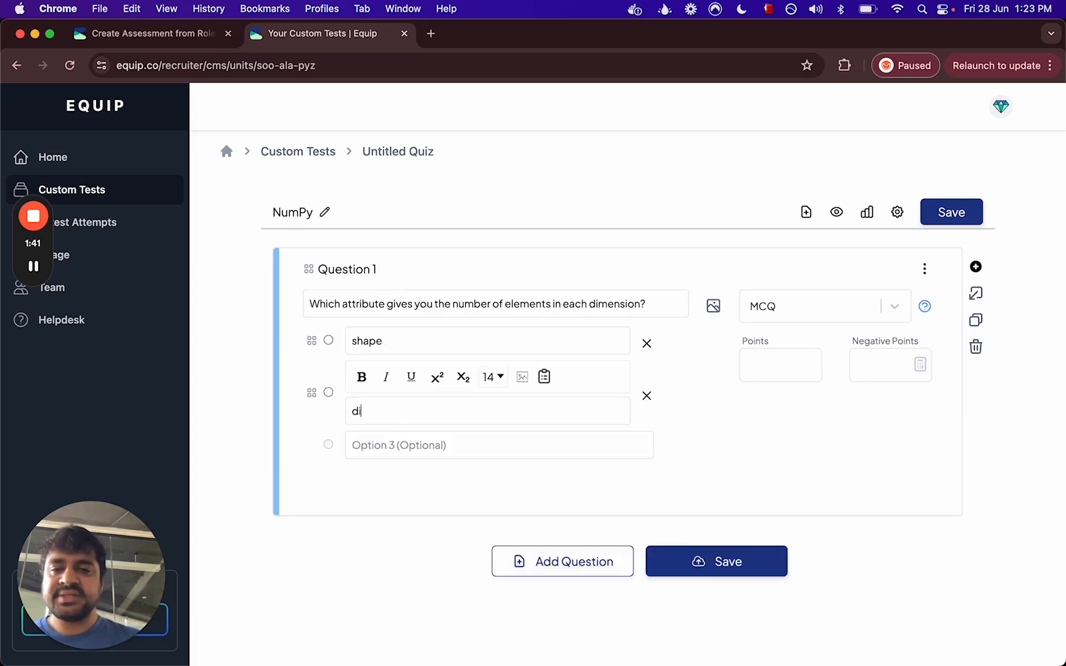
pyautogui.write('mensions')
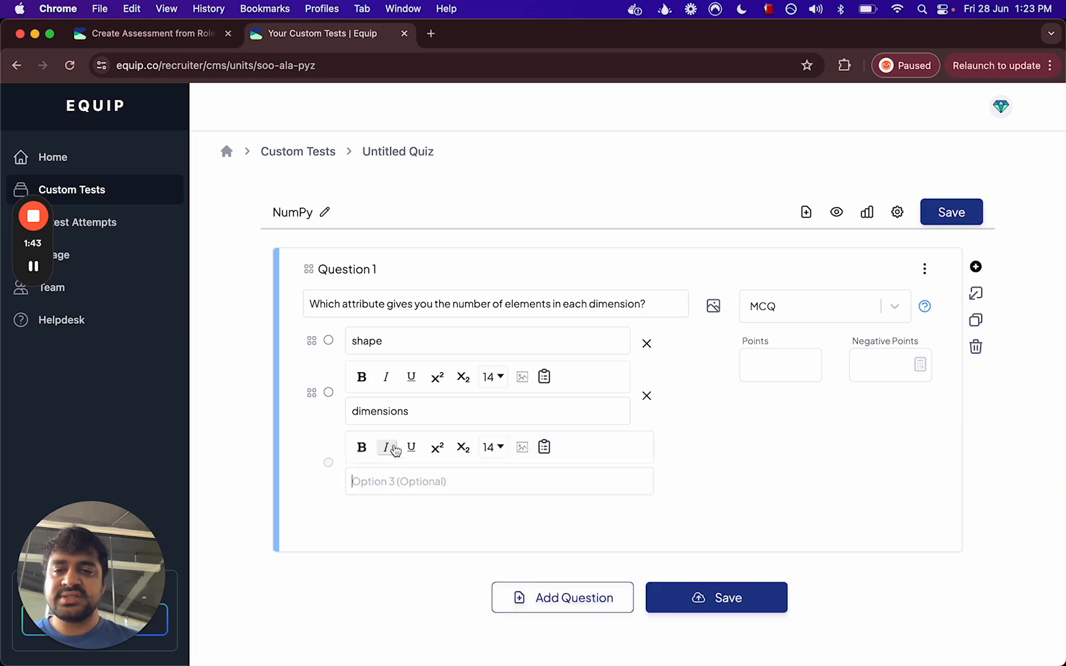
pyautogui.click(393, 446)
pyautogui.write('size')
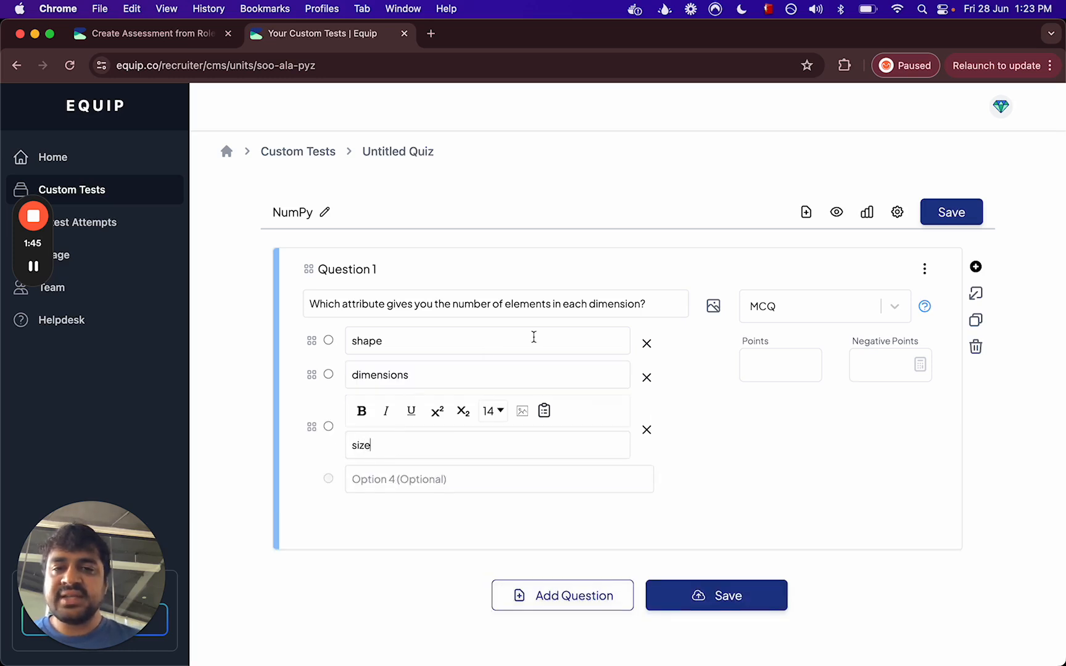
# Mark shape as the correct answer, set the question to 1 point and save the NumPy quiz.
pyautogui.click(328, 340)
pyautogui.click(773, 364)
pyautogui.write('1')
pyautogui.click(924, 269)
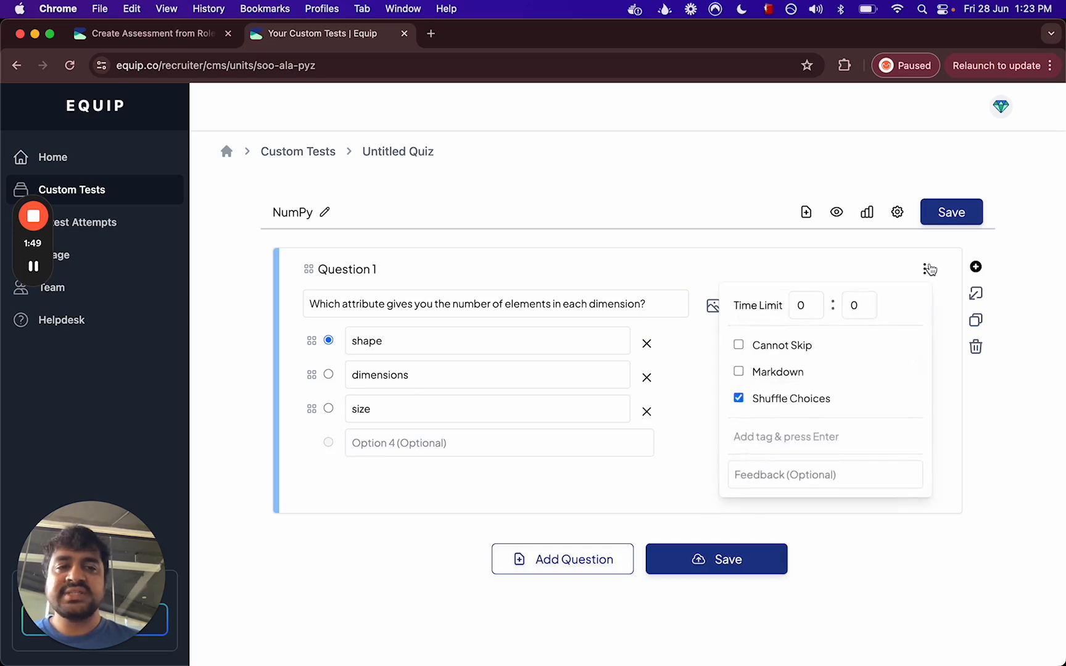
pyautogui.click(799, 304)
pyautogui.click(747, 239)
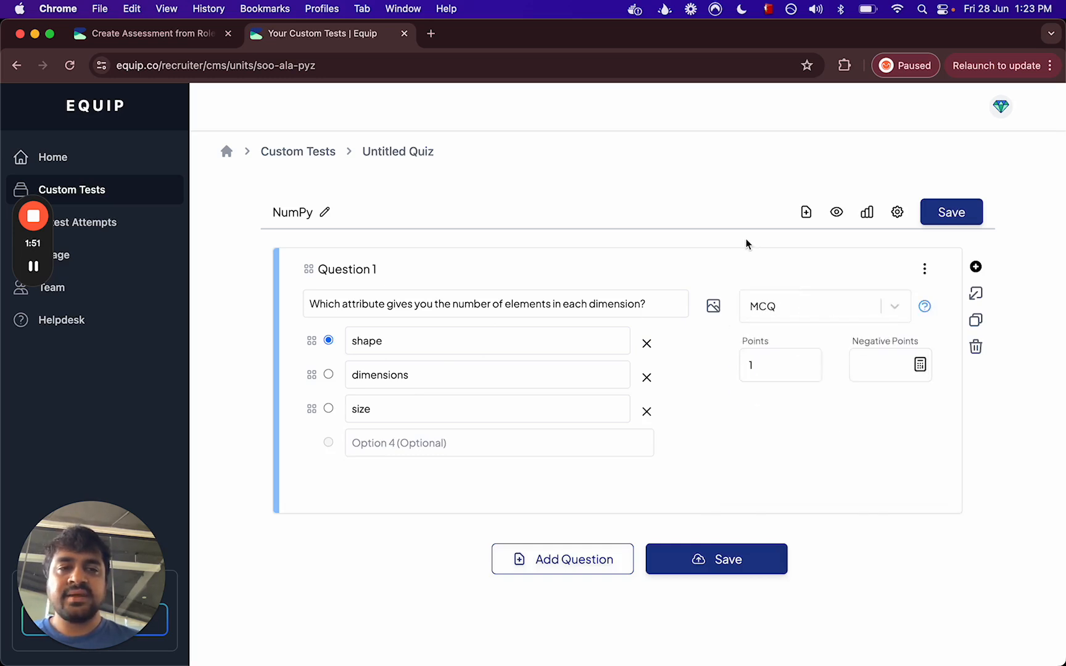
pyautogui.click(944, 216)
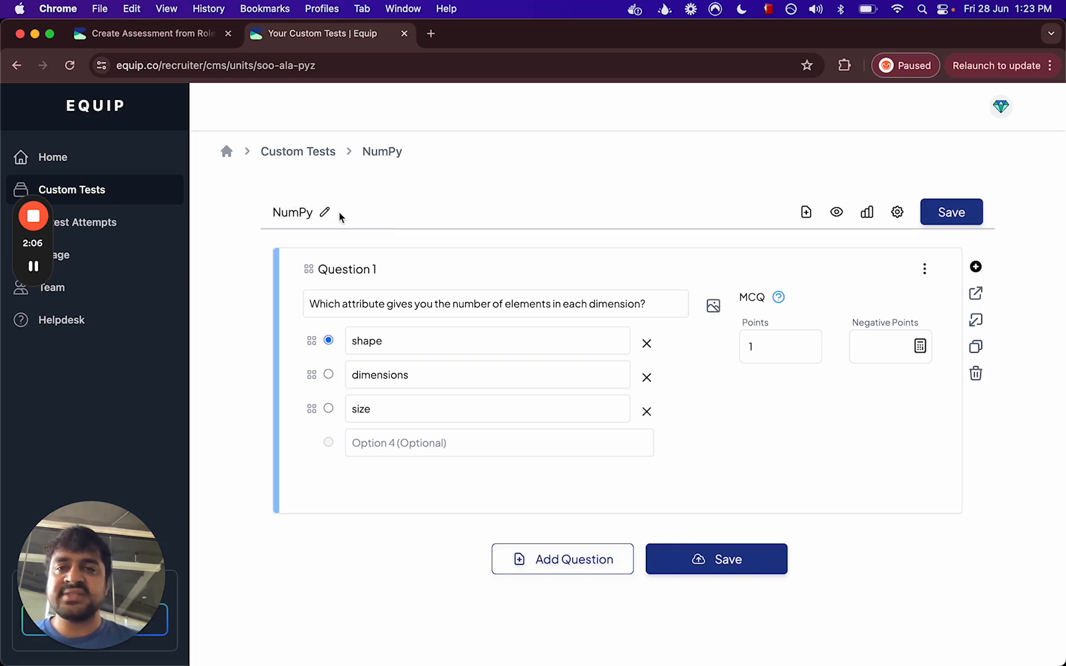
# Return to the assessment draft and check which of your own quizzes can be added.
pyautogui.click(196, 38)
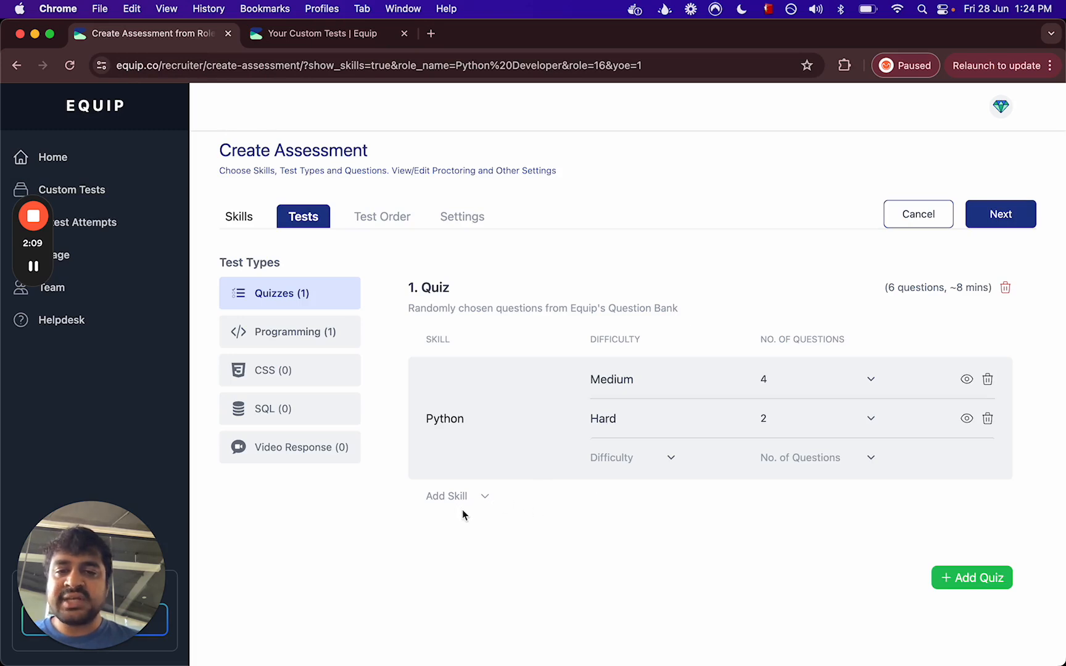
pyautogui.click(990, 578)
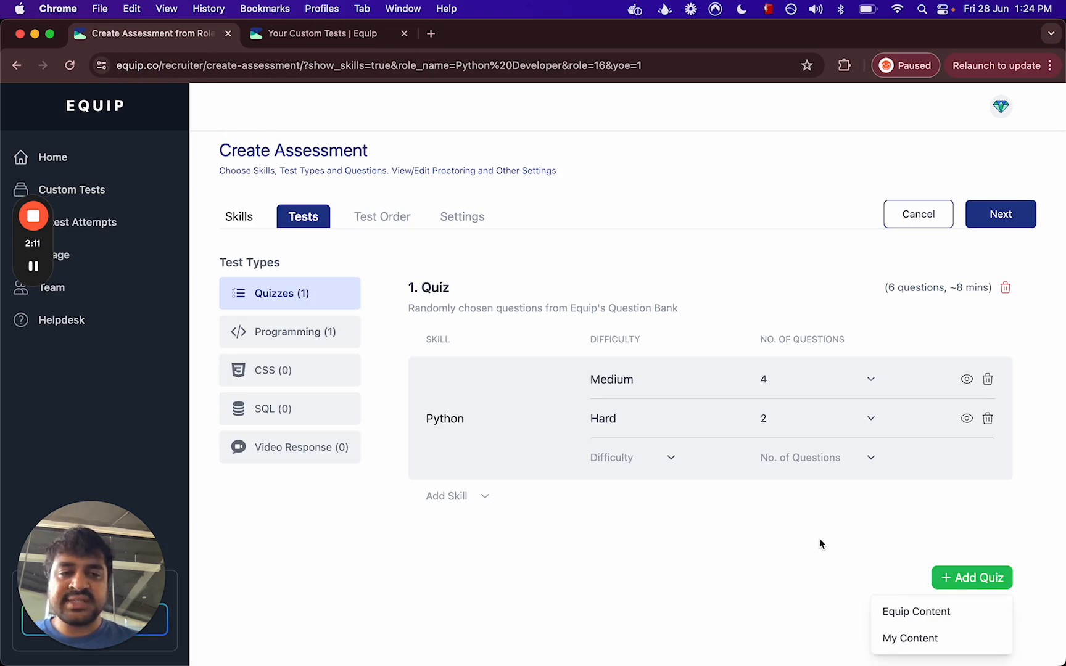
pyautogui.click(906, 637)
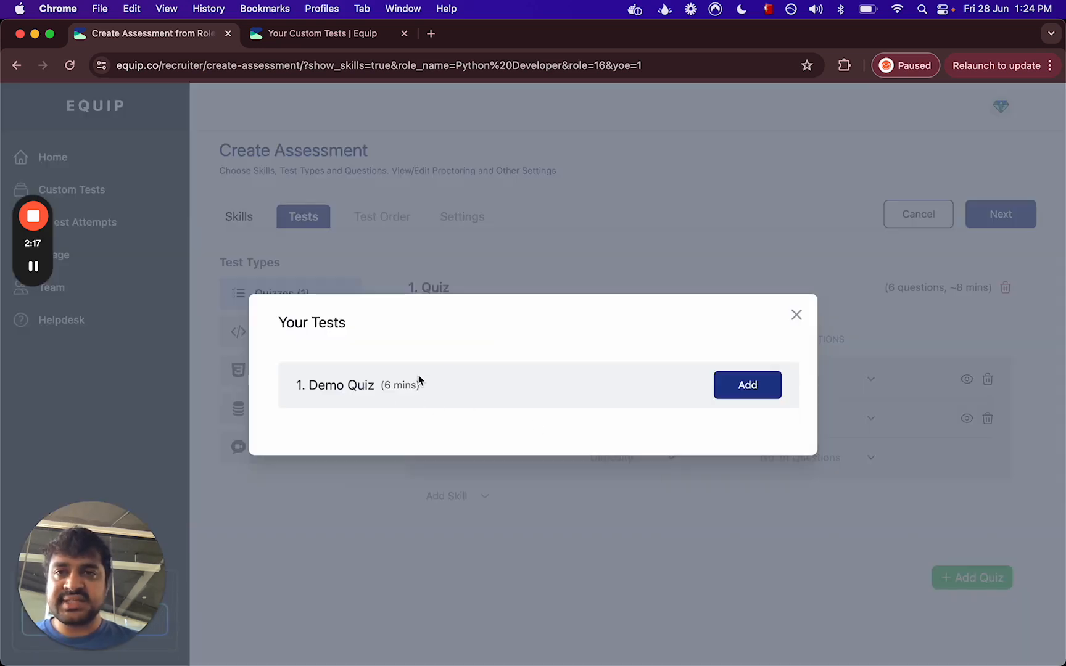
pyautogui.click(797, 315)
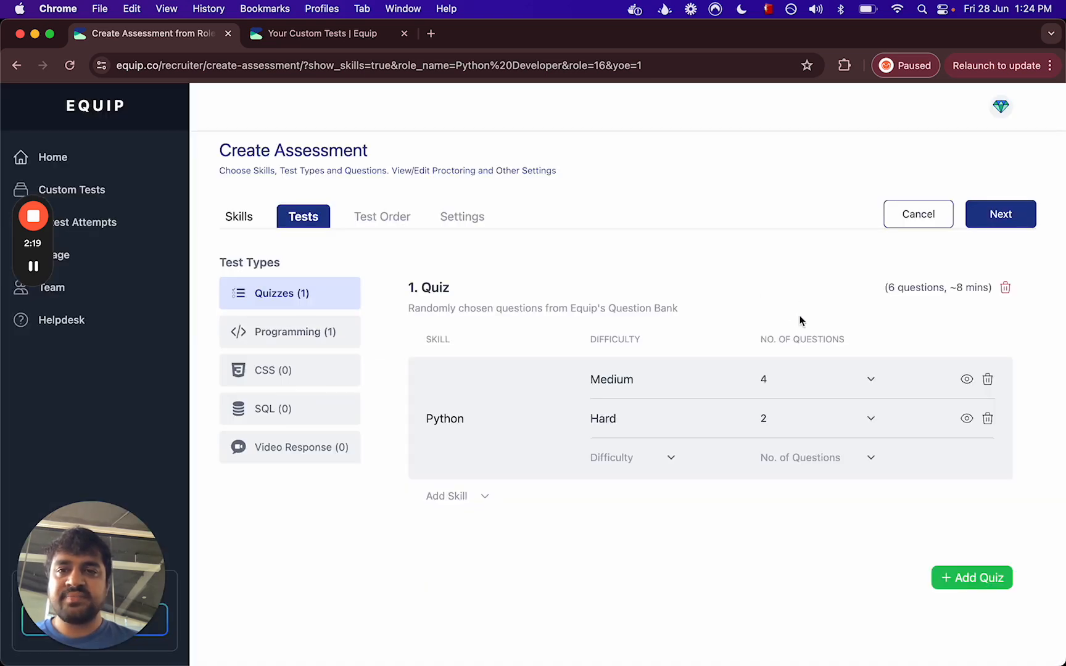
# Start over from the home page with a new Python Developer assessment for 0-2 years of experience.
pyautogui.click(59, 158)
pyautogui.click(936, 185)
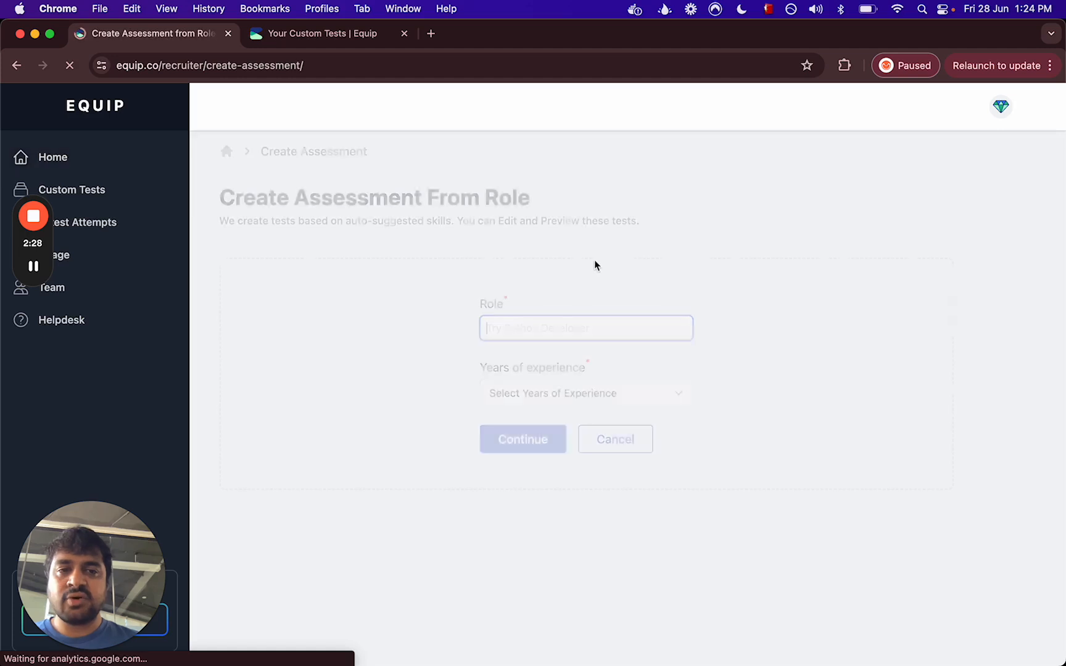
pyautogui.write('per')
pyautogui.press('BackSpace')
pyautogui.write('yt')
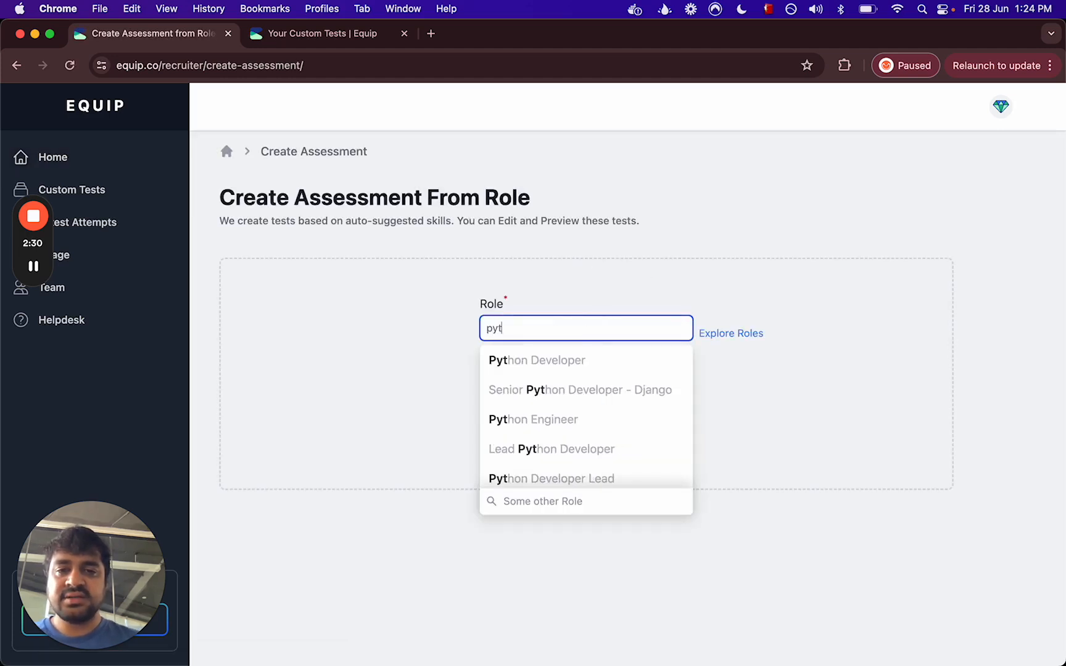
pyautogui.click(602, 358)
pyautogui.click(554, 405)
pyautogui.click(553, 409)
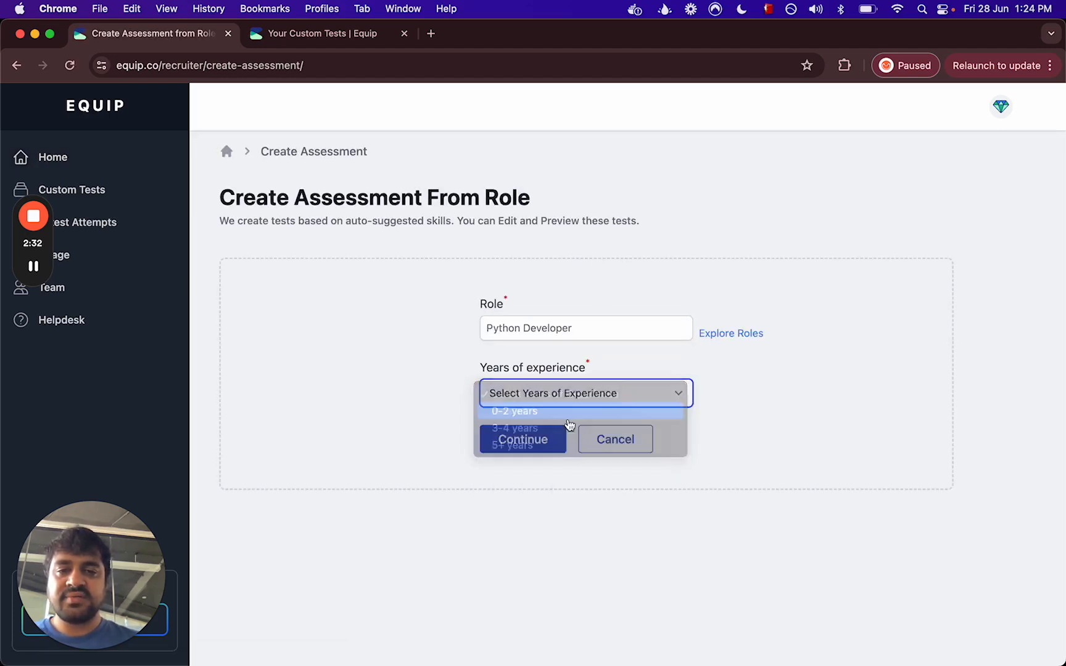
pyautogui.click(538, 440)
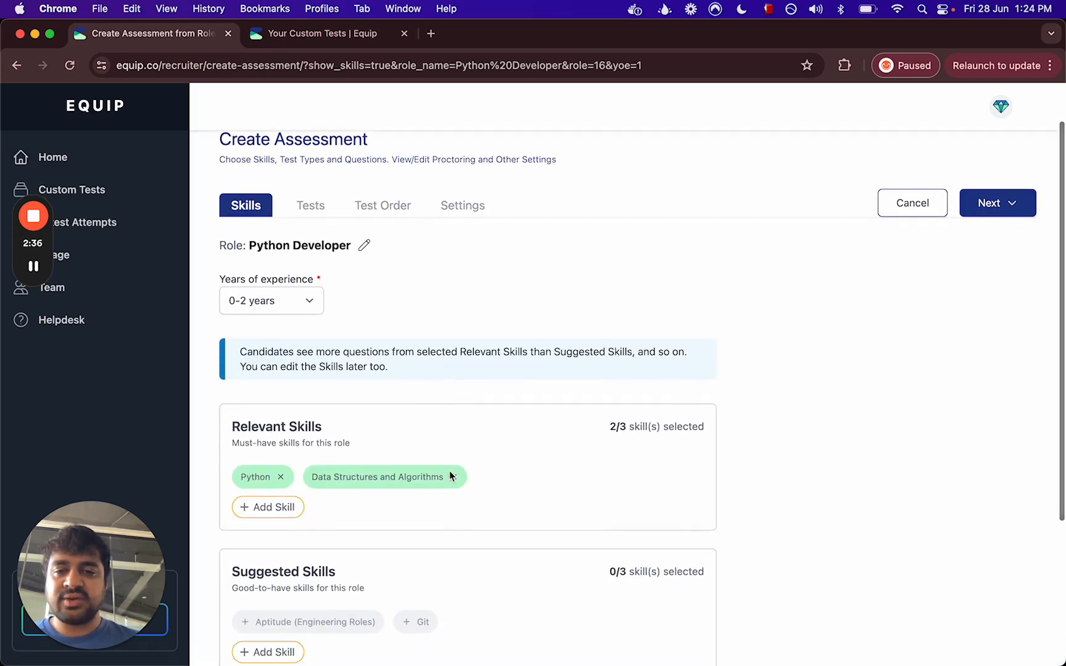
# Deselect the Data Structures and Algorithms skill, keeping only Python, and continue to the test selection.
pyautogui.click(453, 477)
pyautogui.click(984, 207)
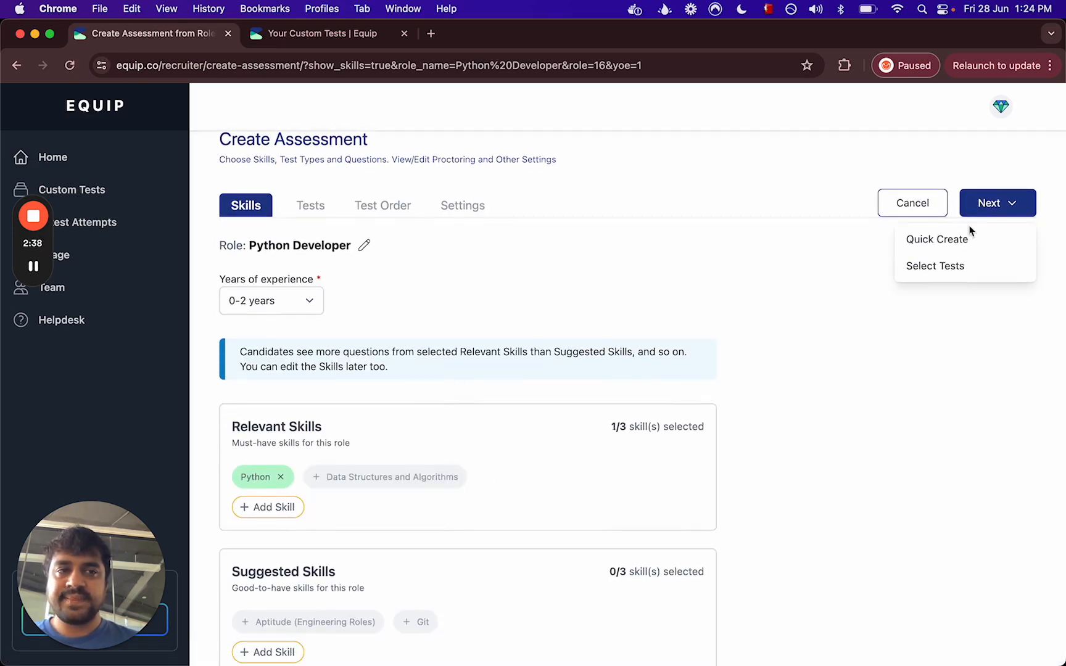
pyautogui.click(949, 267)
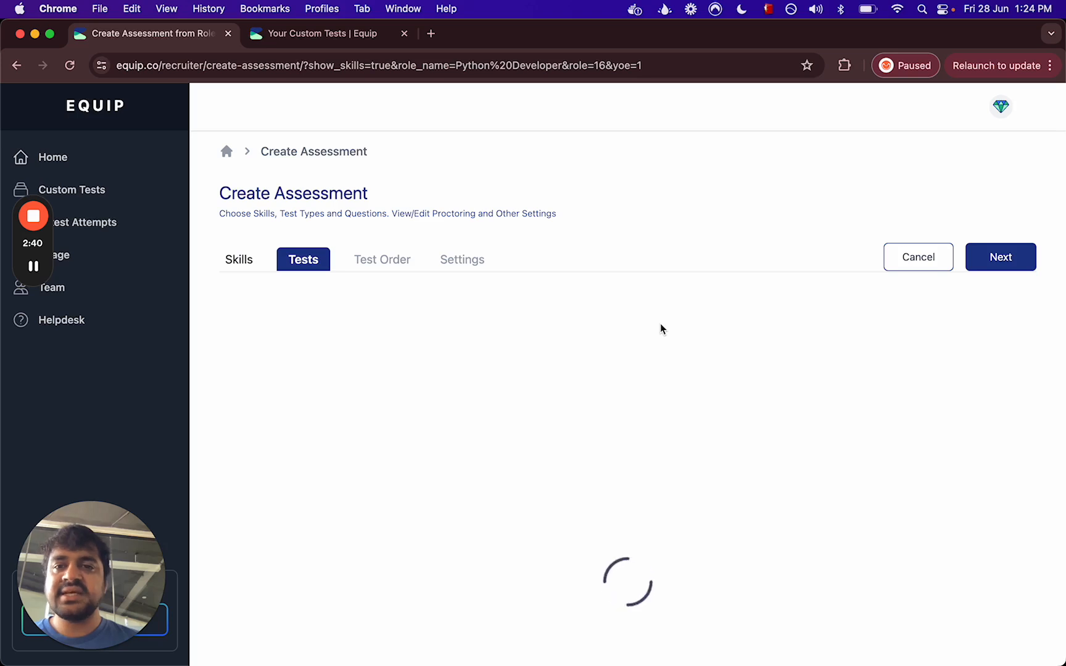
pyautogui.scroll(-1, 661, 323)
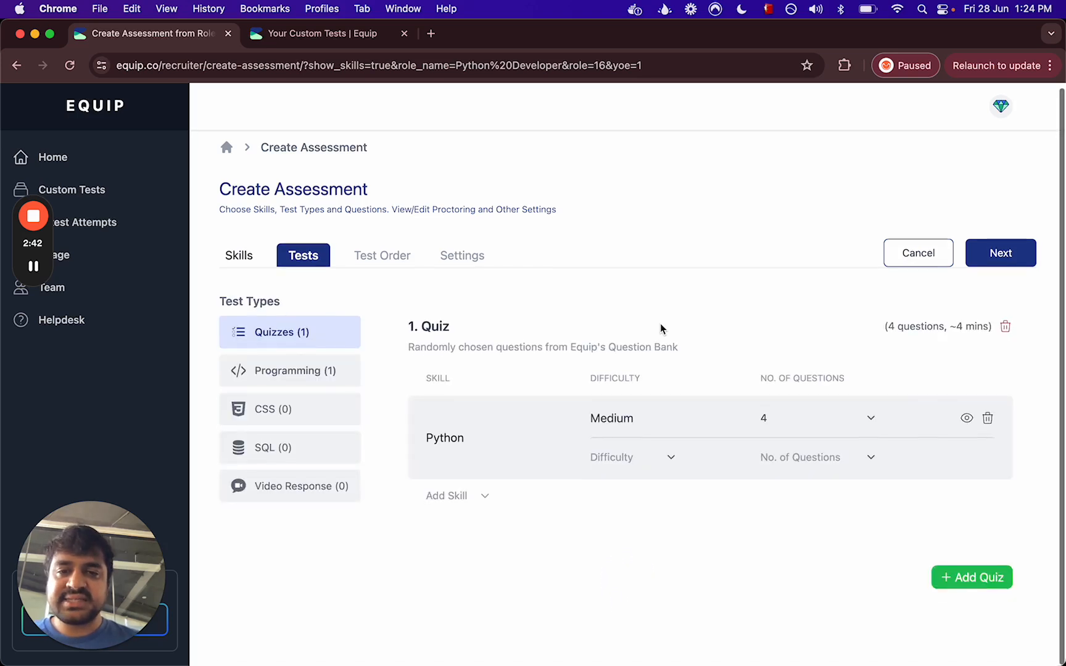
# Add the custom NumPy quiz from your own content to the assessment's quizzes.
pyautogui.click(940, 574)
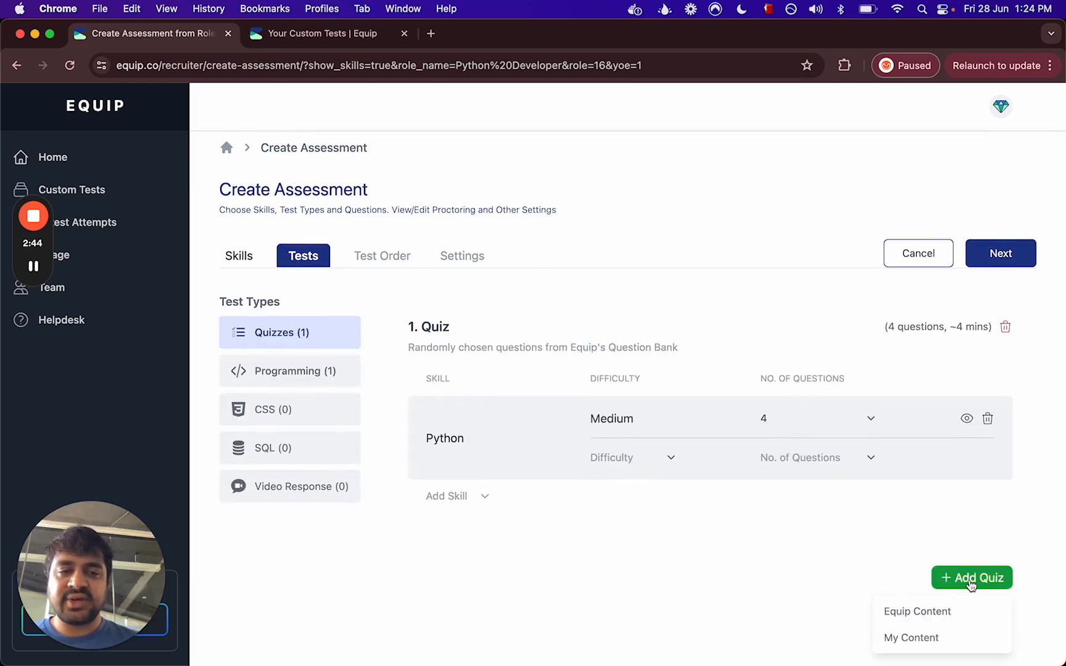
pyautogui.click(912, 639)
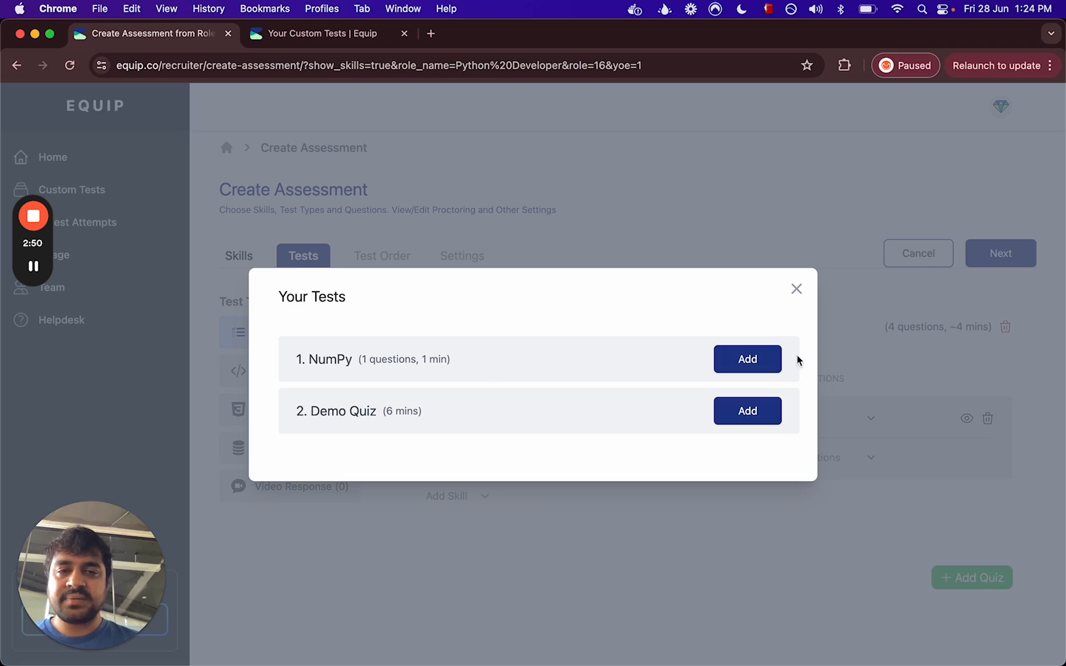
pyautogui.click(748, 361)
pyautogui.scroll(-2, 567, 452)
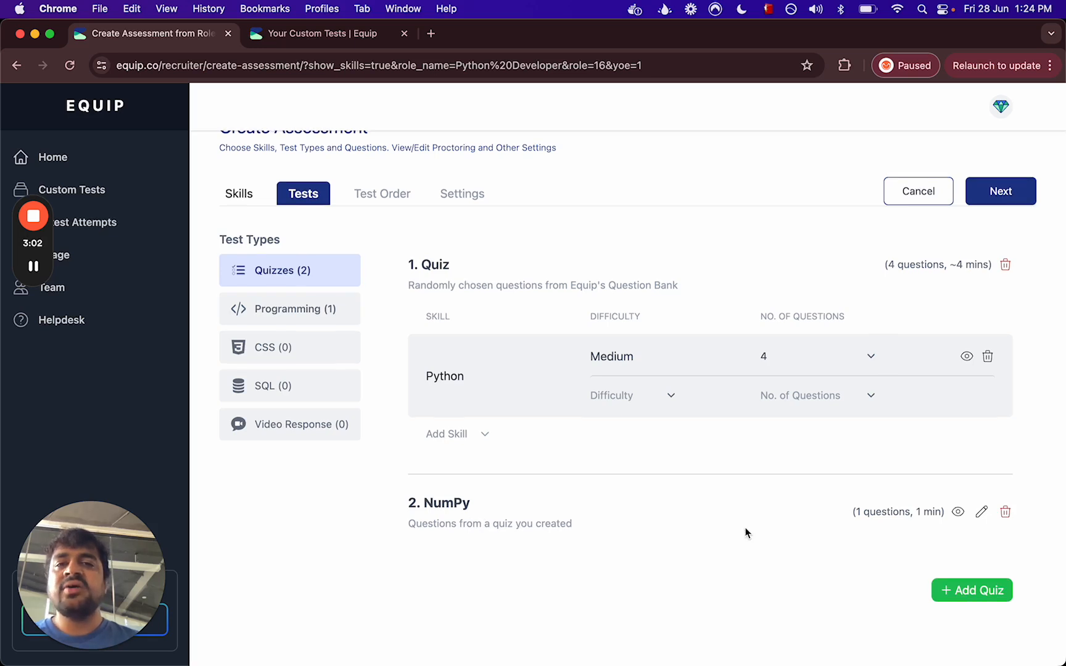
pyautogui.scroll(1, 746, 532)
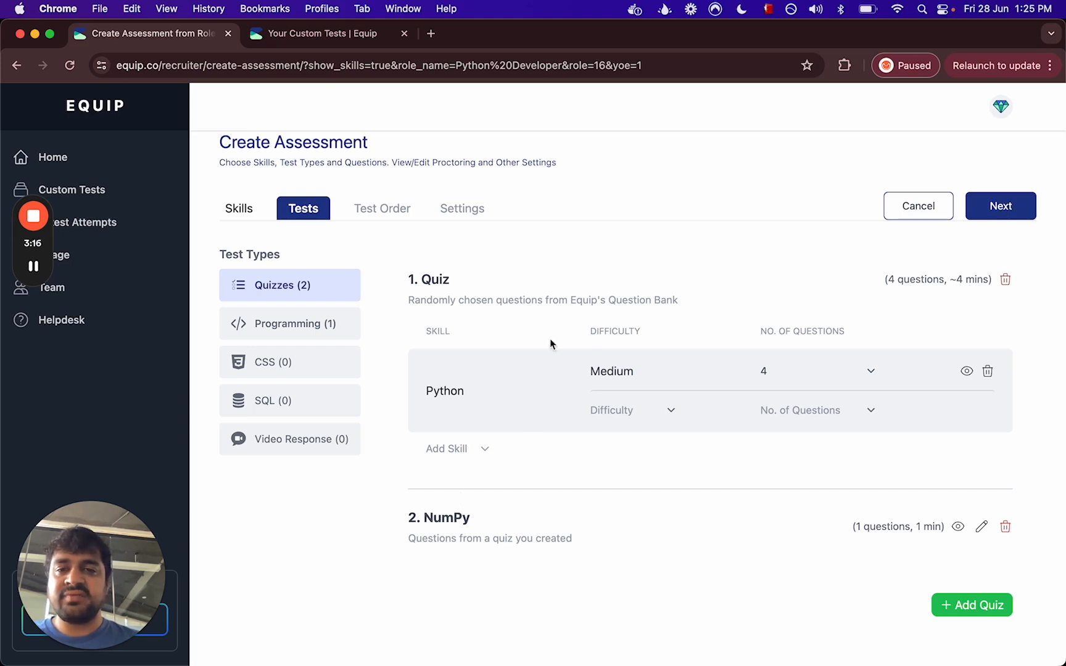
# Continue to the test order and remove the Remove White Spaces programming test from the assessment.
pyautogui.click(984, 211)
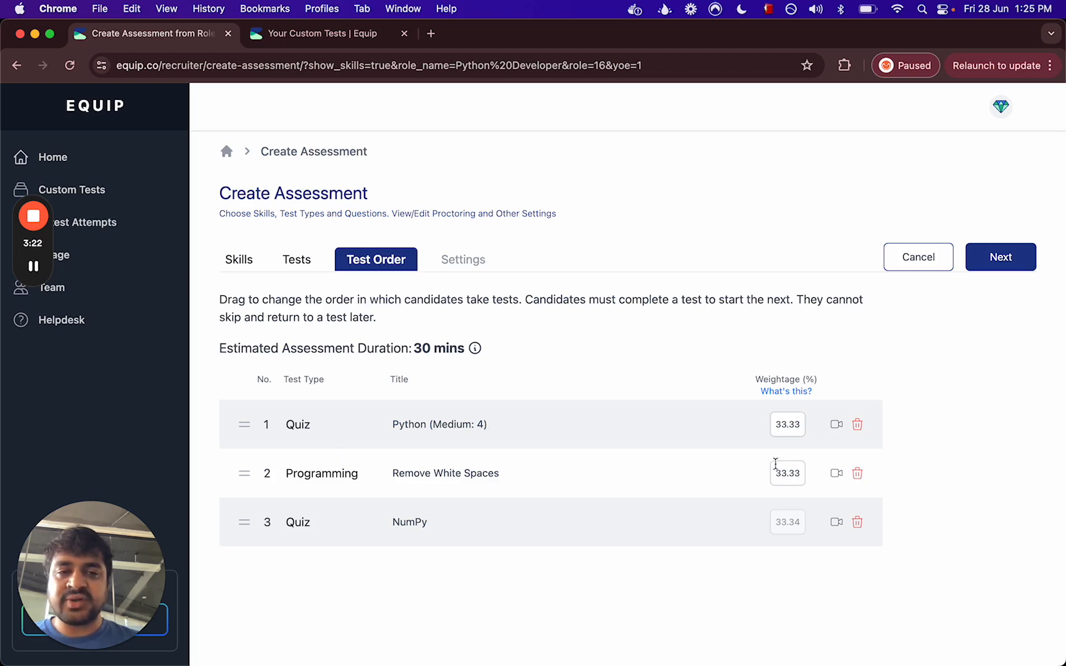
pyautogui.click(857, 475)
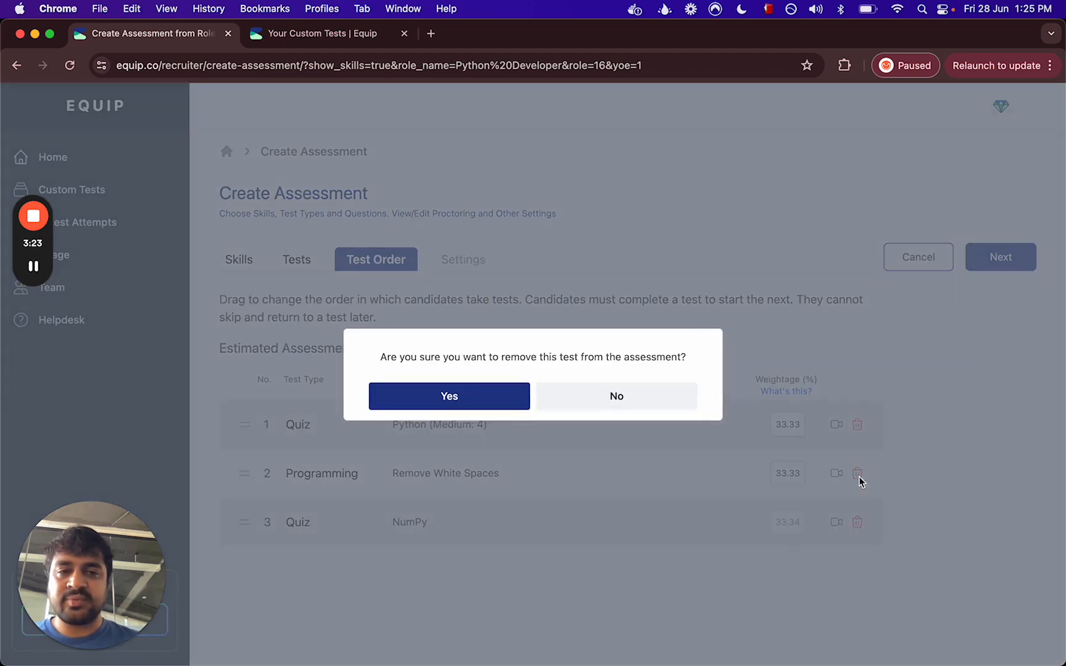
pyautogui.click(447, 398)
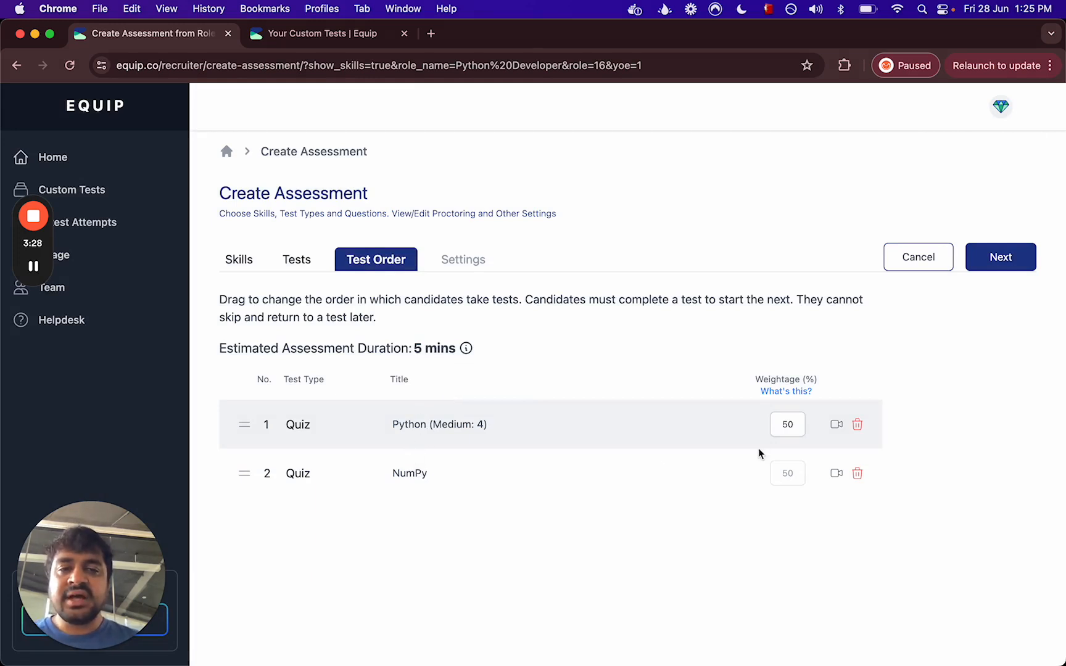
# Open the proctor settings of both quizzes and review which ones are enabled for the Python Question Bank.
pyautogui.click(838, 427)
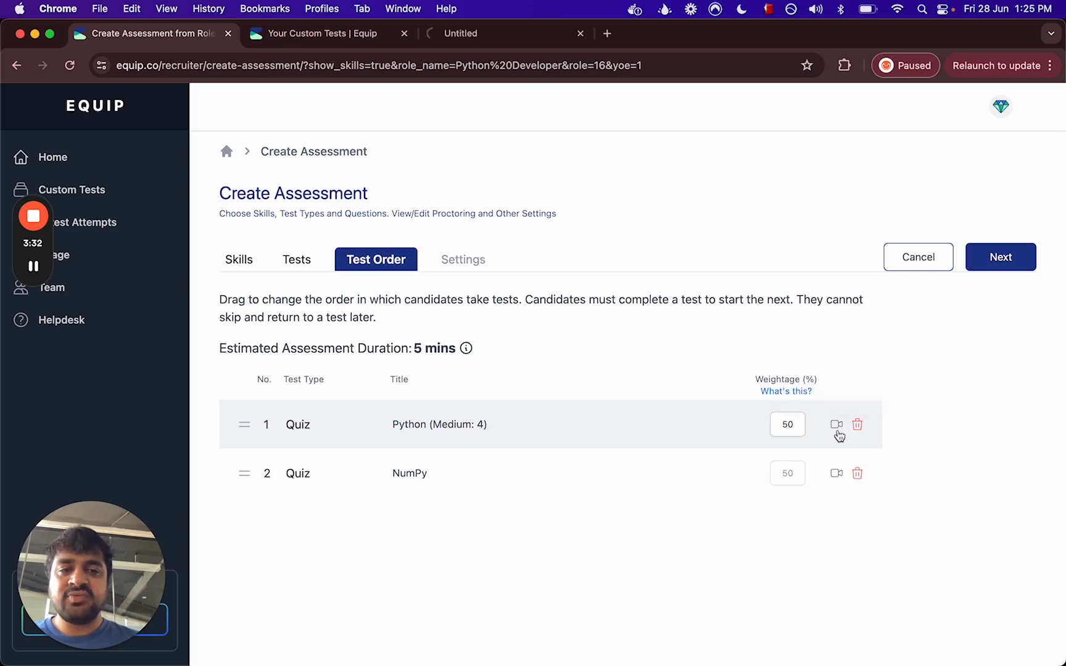
pyautogui.click(837, 475)
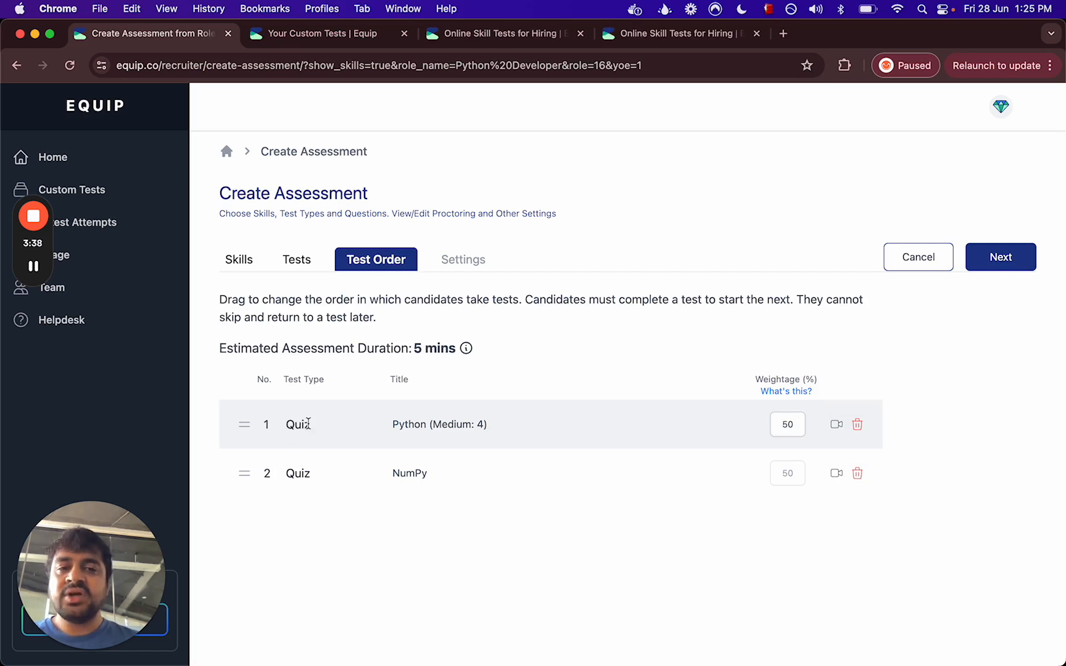
pyautogui.click(481, 36)
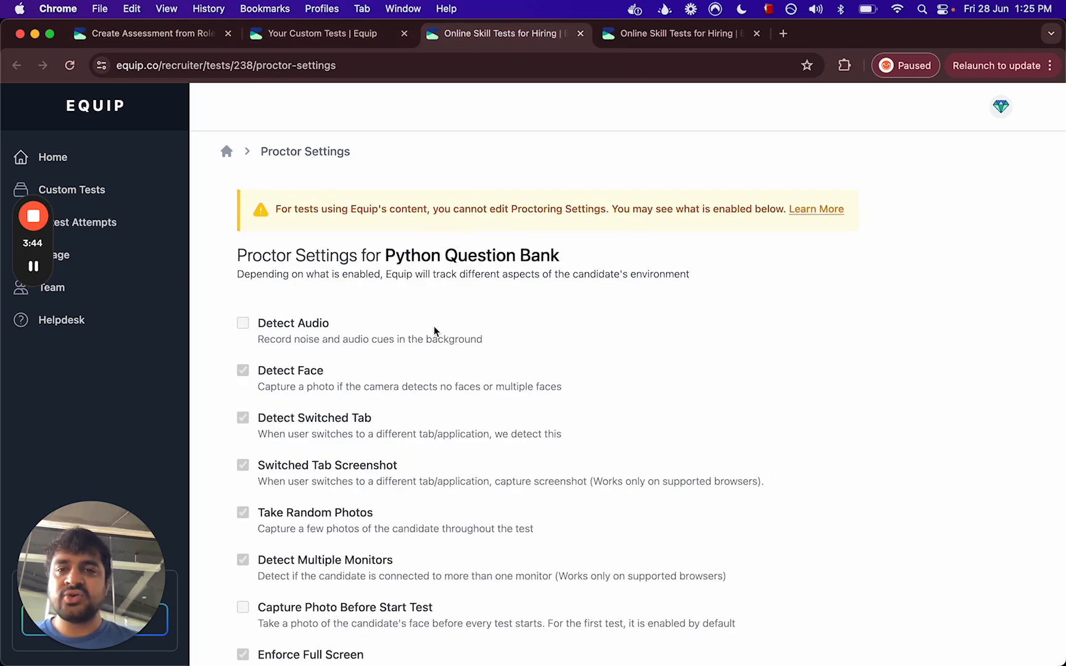
pyautogui.scroll(-1, 433, 326)
pyautogui.scroll(-1, 292, 374)
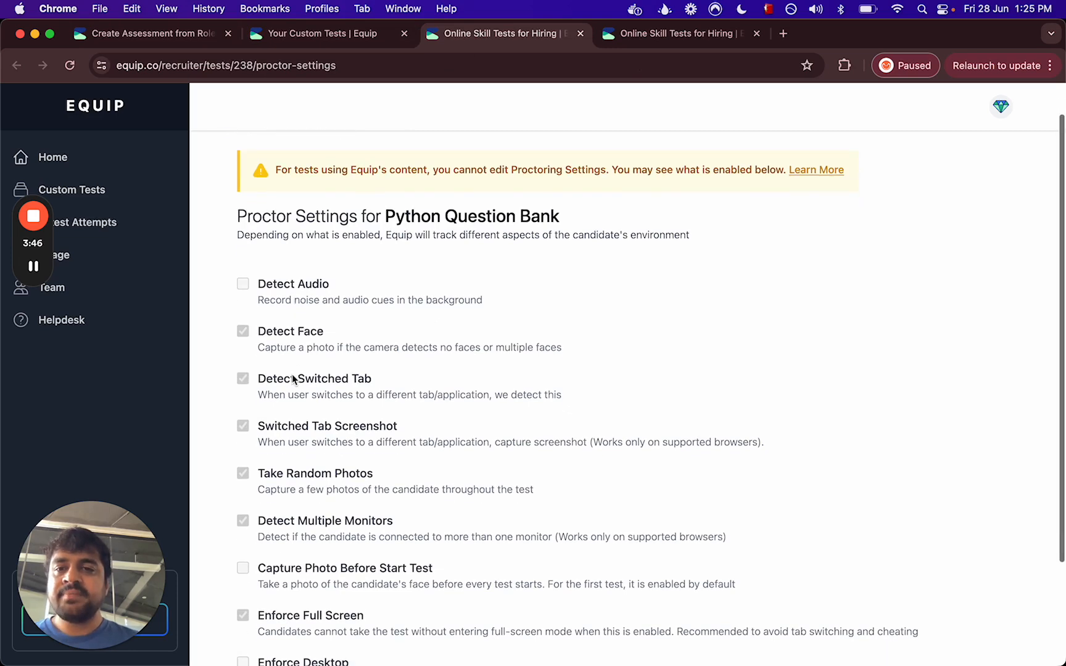
pyautogui.scroll(-1, 293, 344)
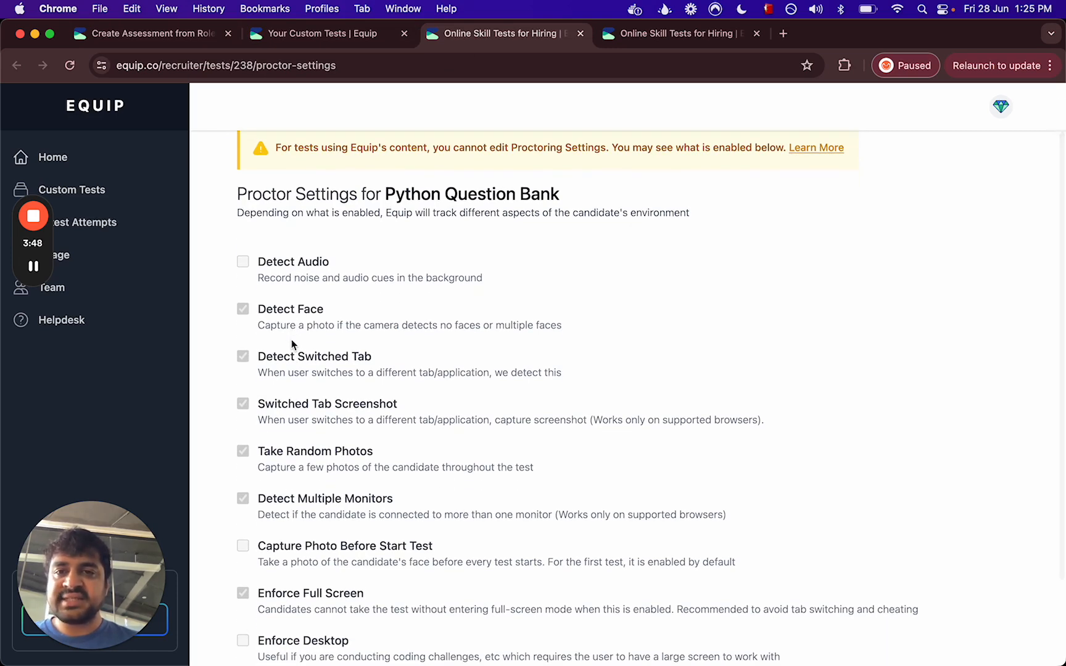
pyautogui.scroll(-4, 285, 320)
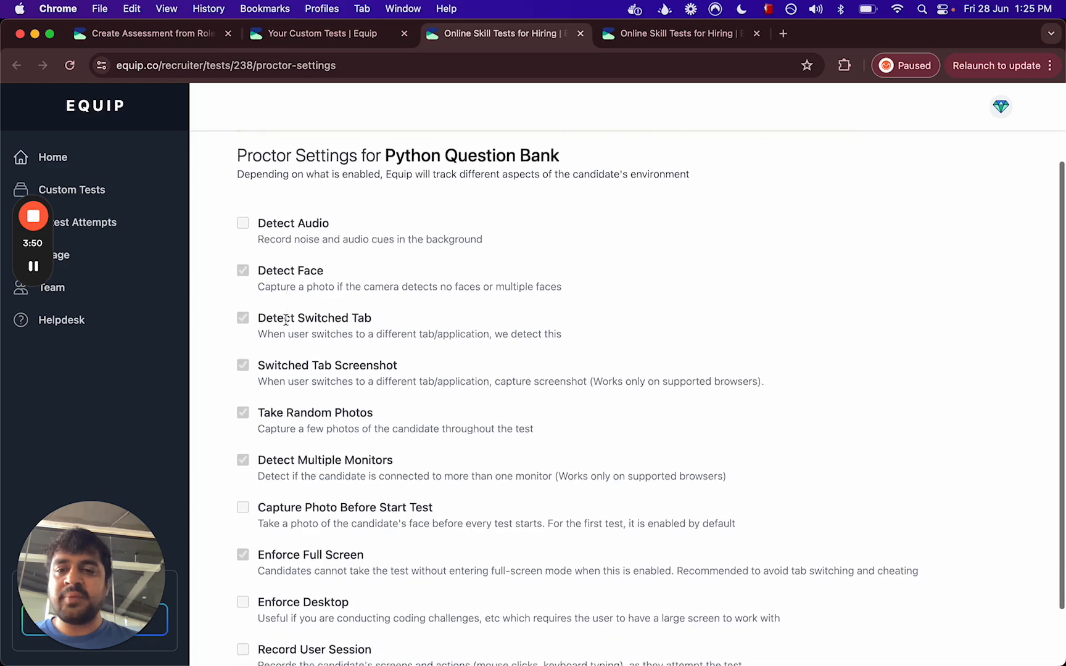
pyautogui.scroll(2, 286, 320)
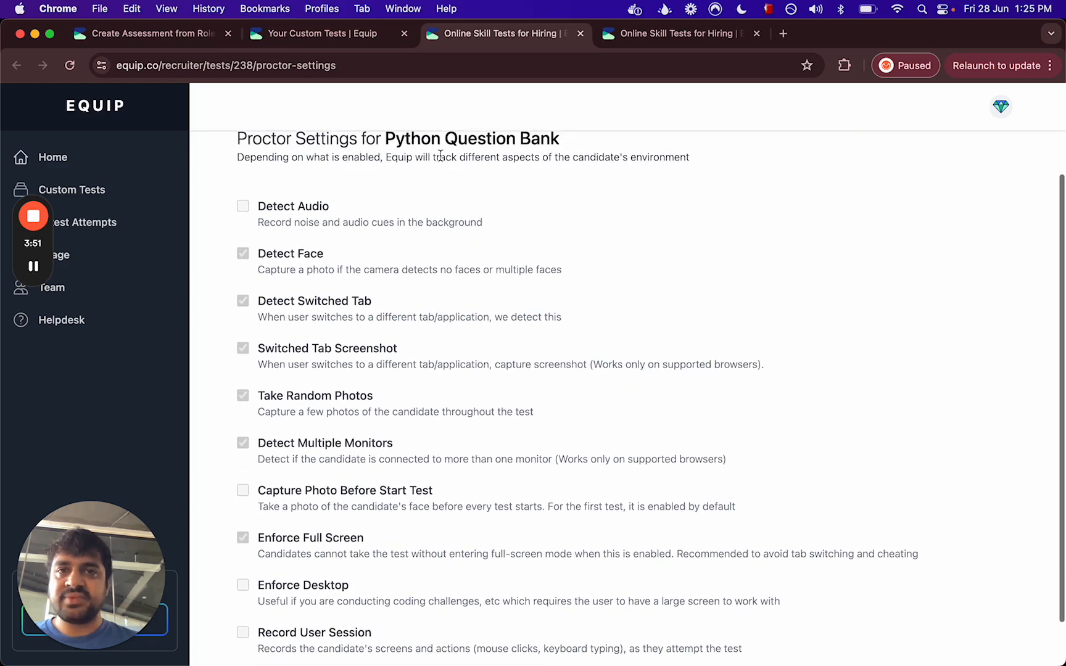
# In the NumPy quiz's proctor settings, turn off Detect Audio and Detect Face and look through the remaining options.
pyautogui.click(636, 35)
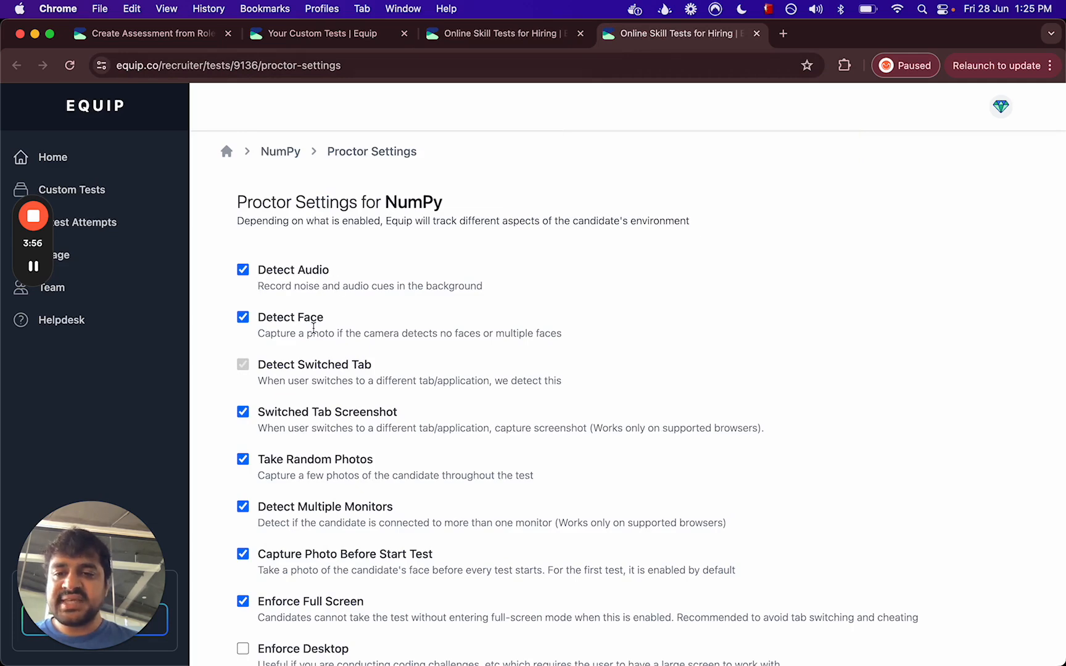
pyautogui.scroll(-2, 260, 277)
pyautogui.click(243, 229)
pyautogui.click(243, 277)
pyautogui.scroll(-5, 405, 361)
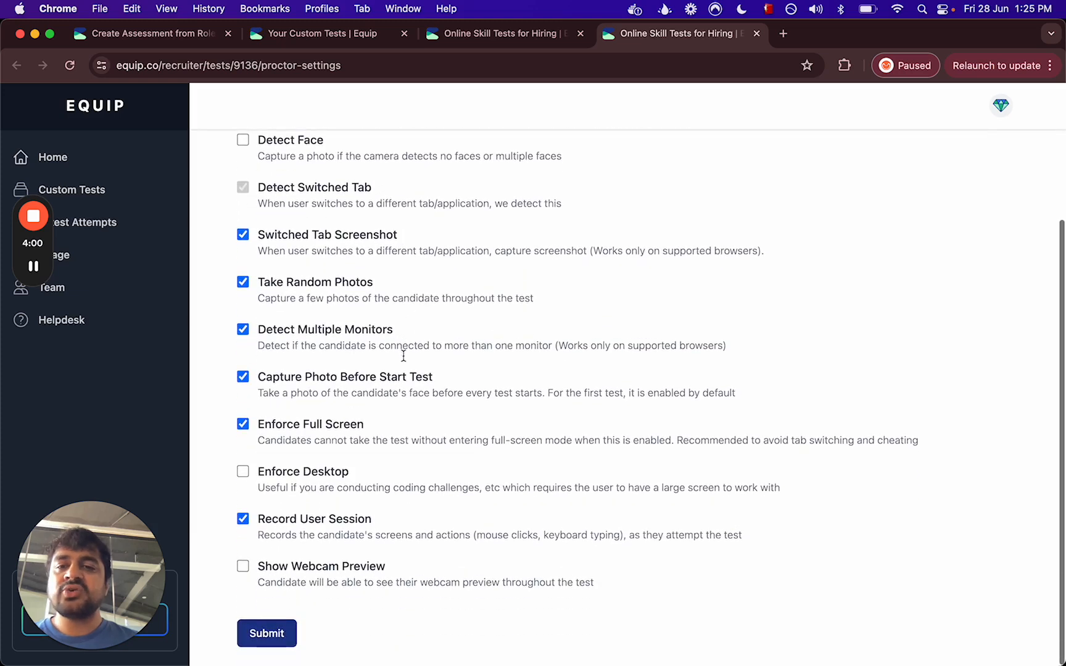
pyautogui.scroll(3, 404, 361)
pyautogui.scroll(3, 404, 361)
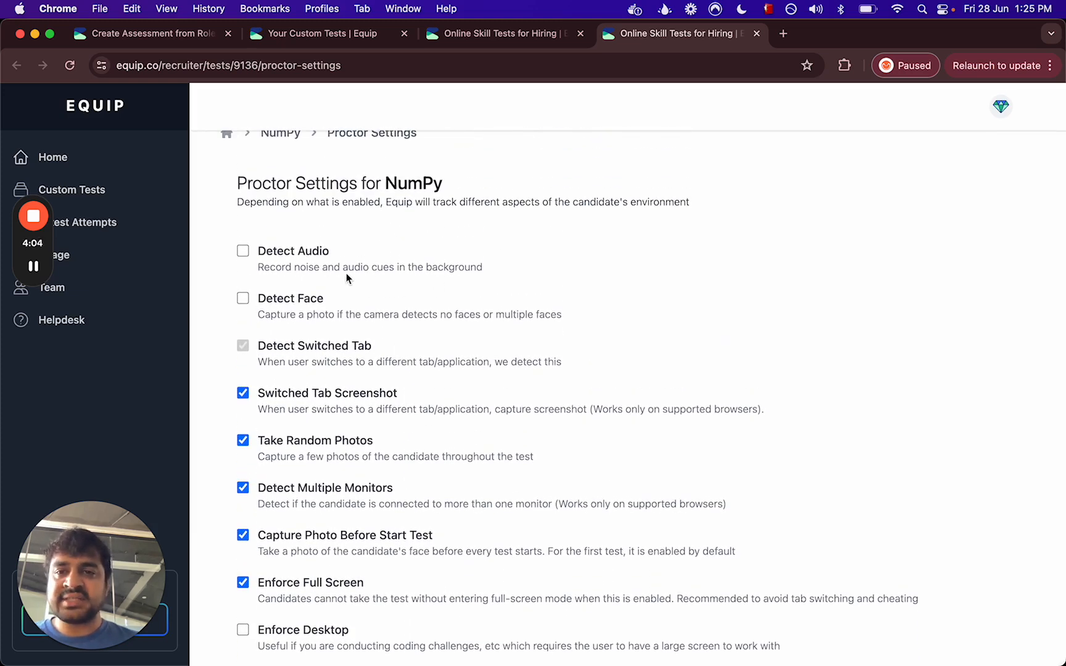
# Return to the assessment draft, continue to its settings and review the general and candidate login options.
pyautogui.click(196, 45)
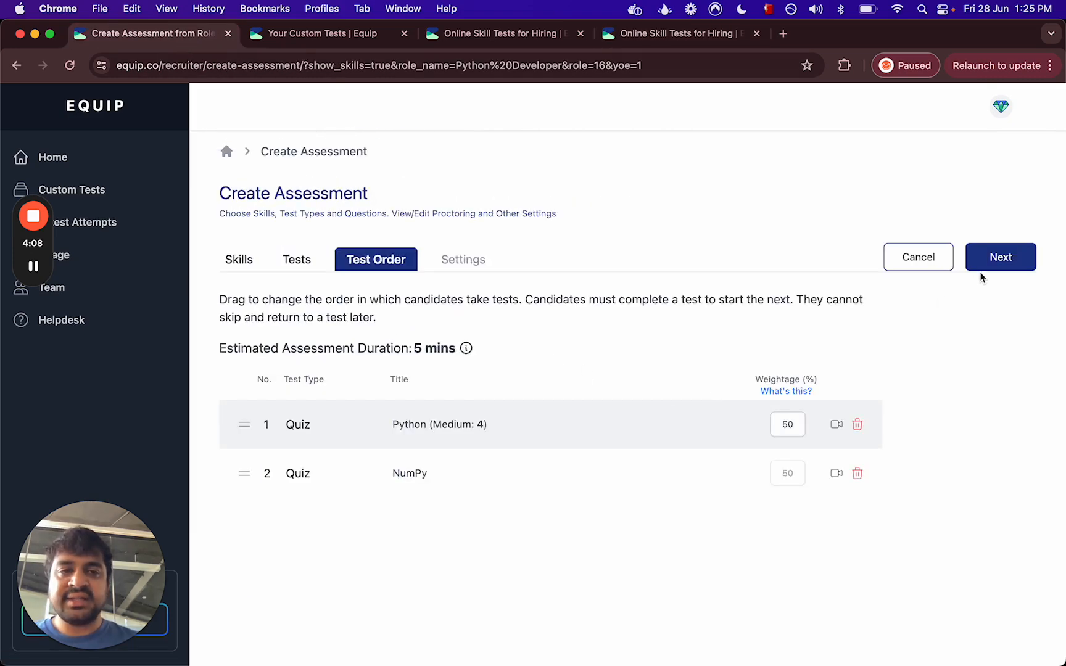
pyautogui.click(1000, 259)
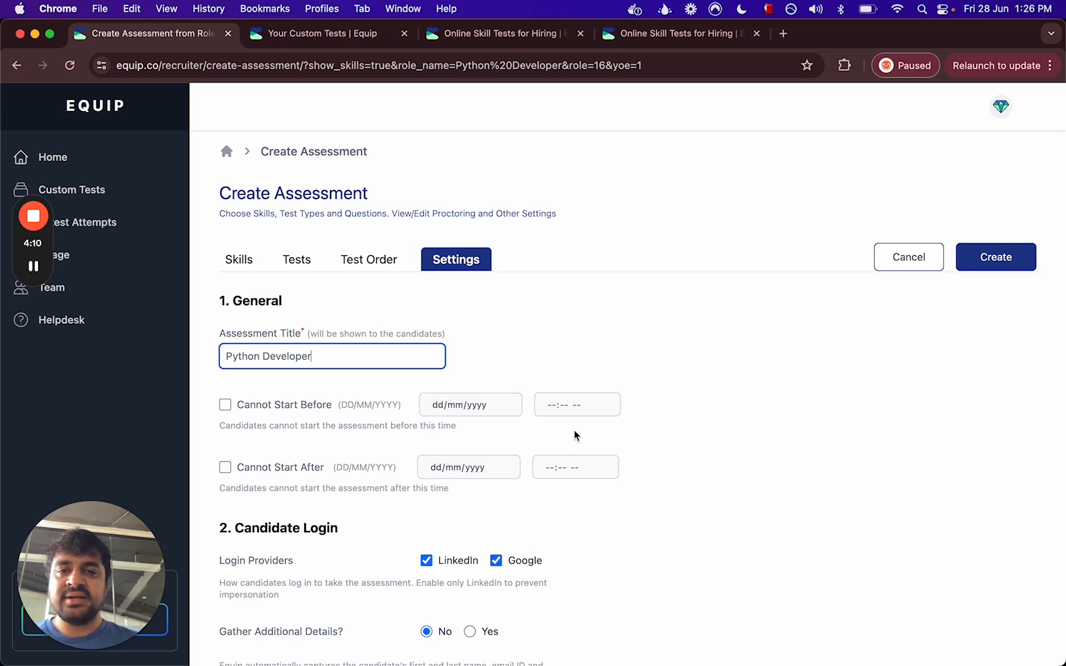
pyautogui.scroll(-3, 574, 430)
pyautogui.scroll(-2, 684, 363)
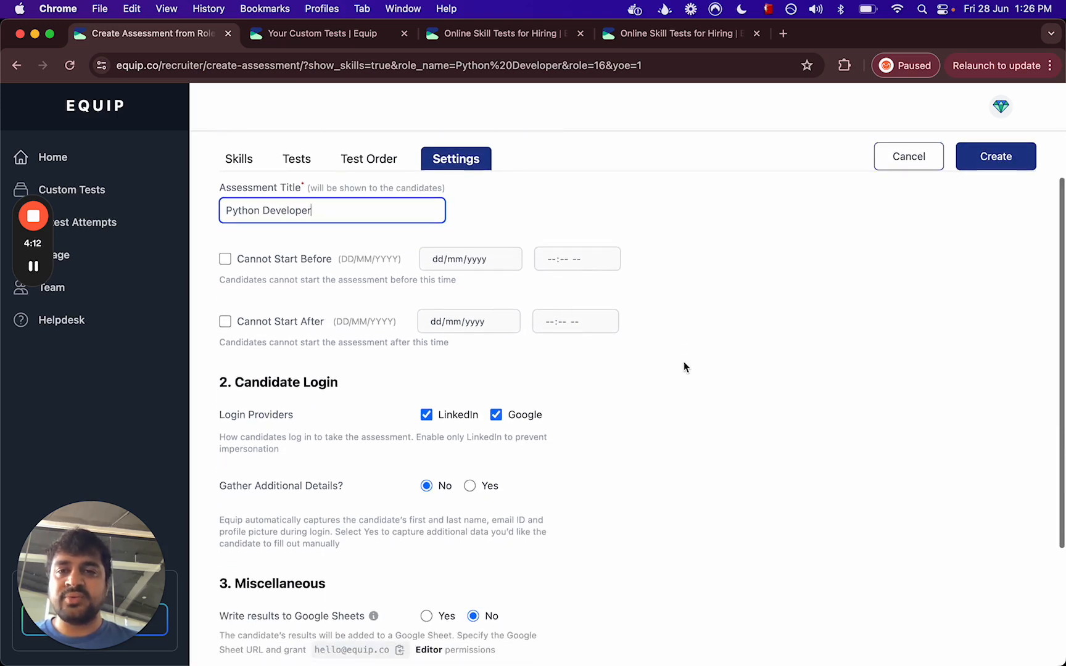
pyautogui.scroll(3, 662, 374)
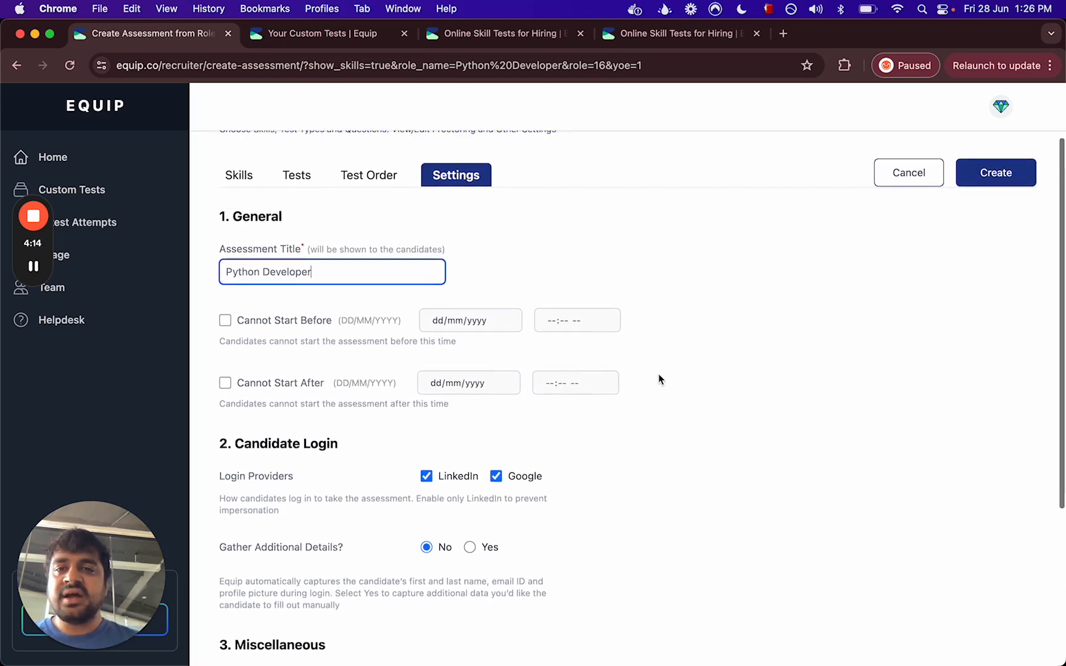
# Go back to the assessment's tests and check which content sources are offered for adding a programming test.
pyautogui.click(297, 182)
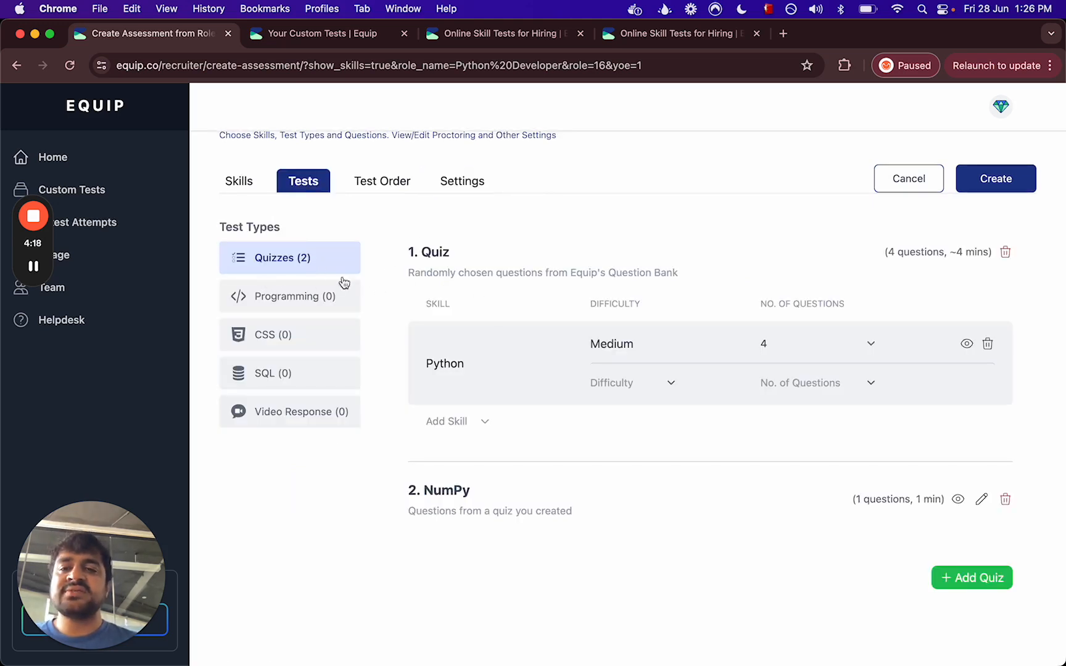
pyautogui.click(295, 302)
pyautogui.click(931, 351)
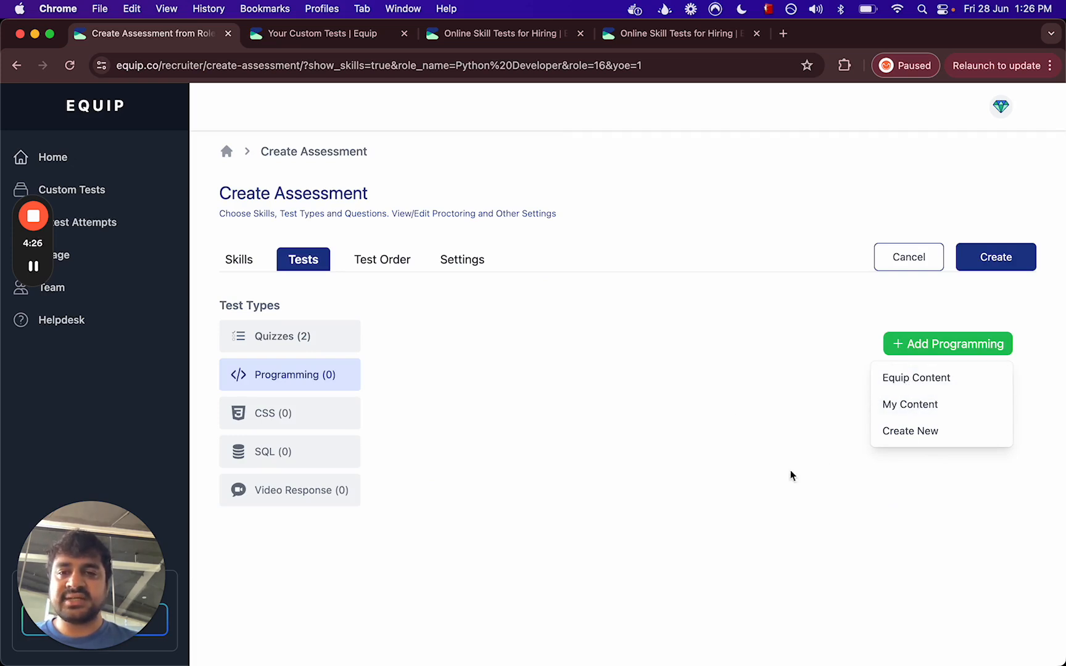
pyautogui.click(825, 452)
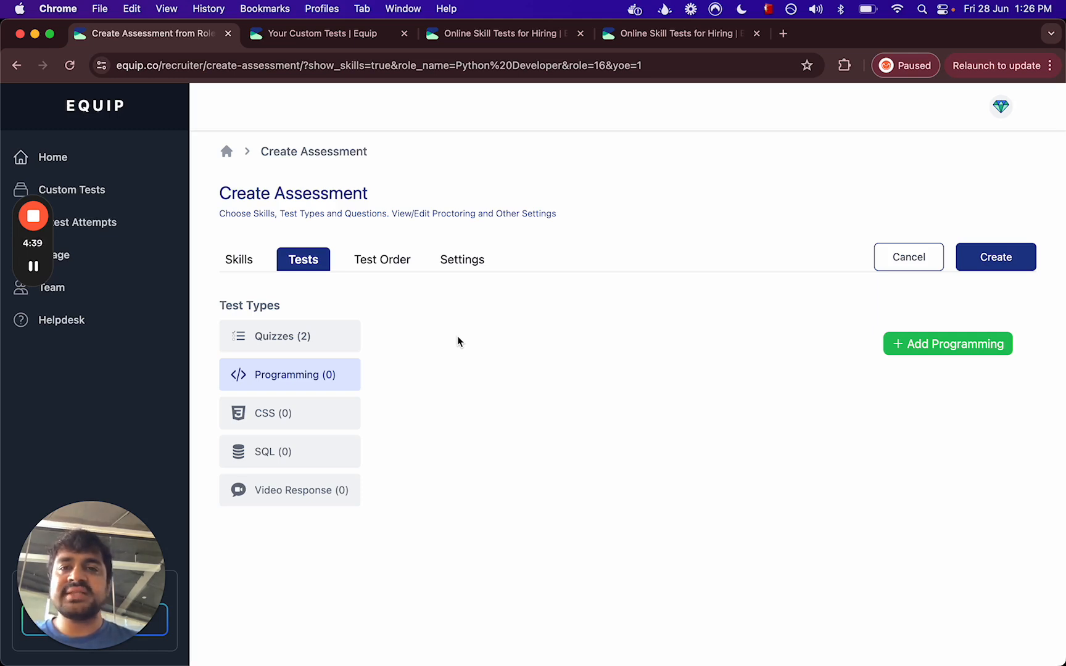
# Switch to the Senior Flask Developer quiz results and examine the candidate's performance per skill on hard questions.
pyautogui.hotkey('ctrl', 'Left')
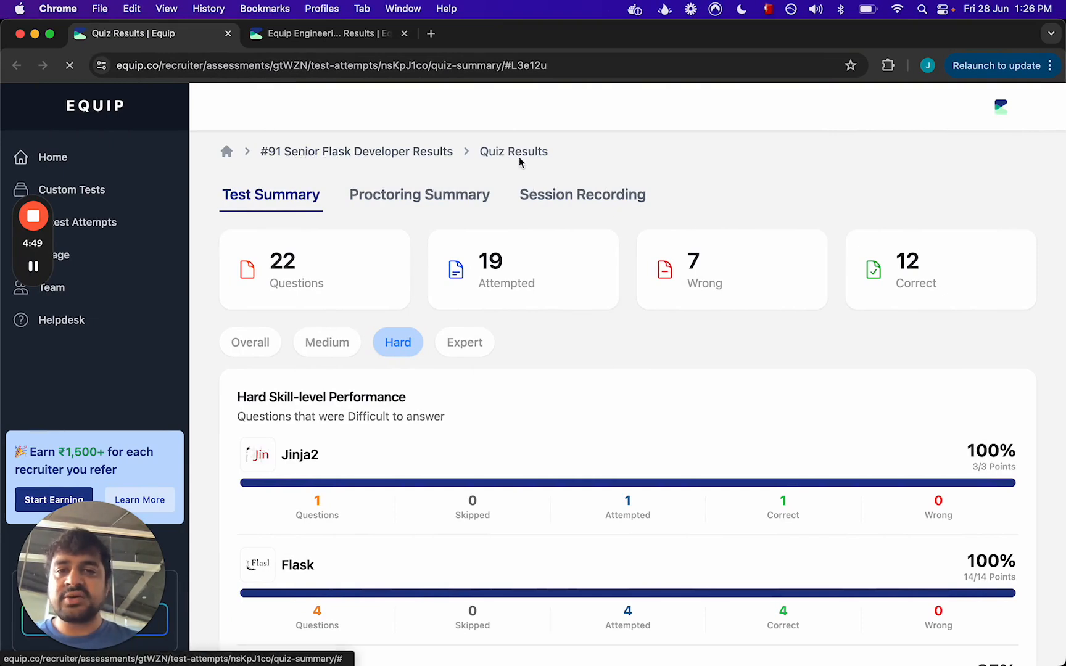
pyautogui.scroll(-1, 540, 418)
pyautogui.scroll(-1, 539, 416)
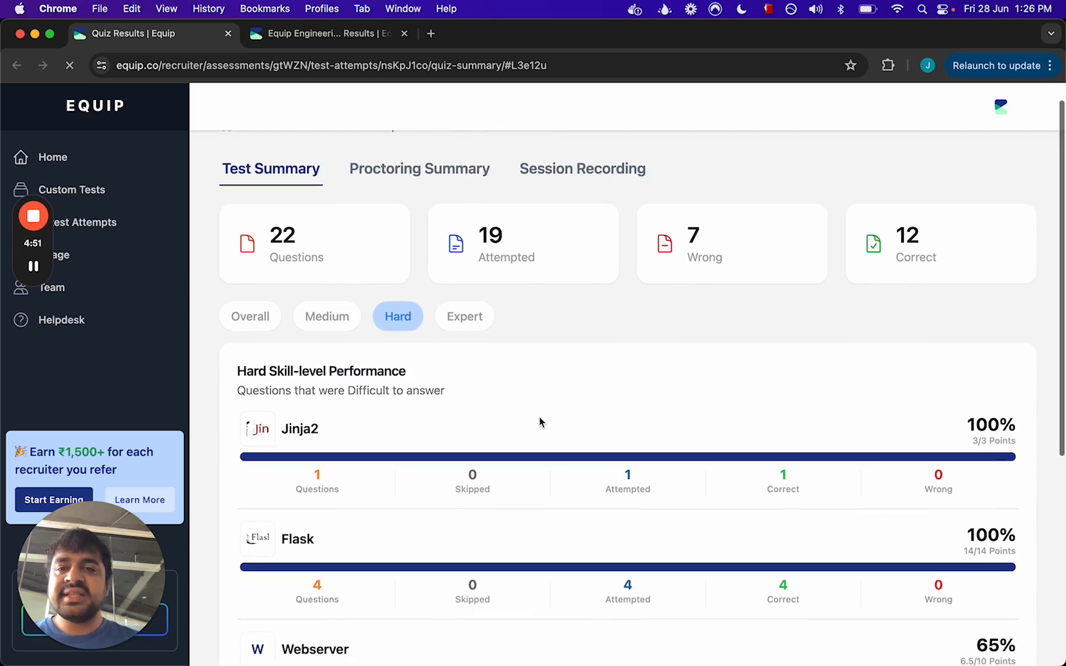
pyautogui.scroll(-1, 523, 397)
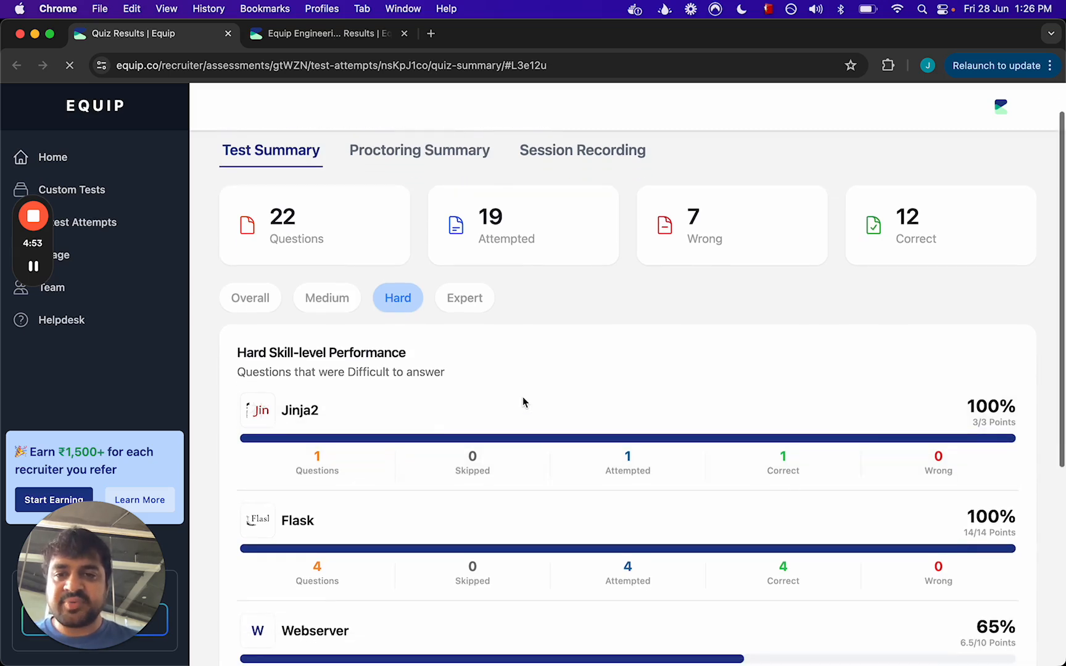
pyautogui.scroll(-5, 522, 397)
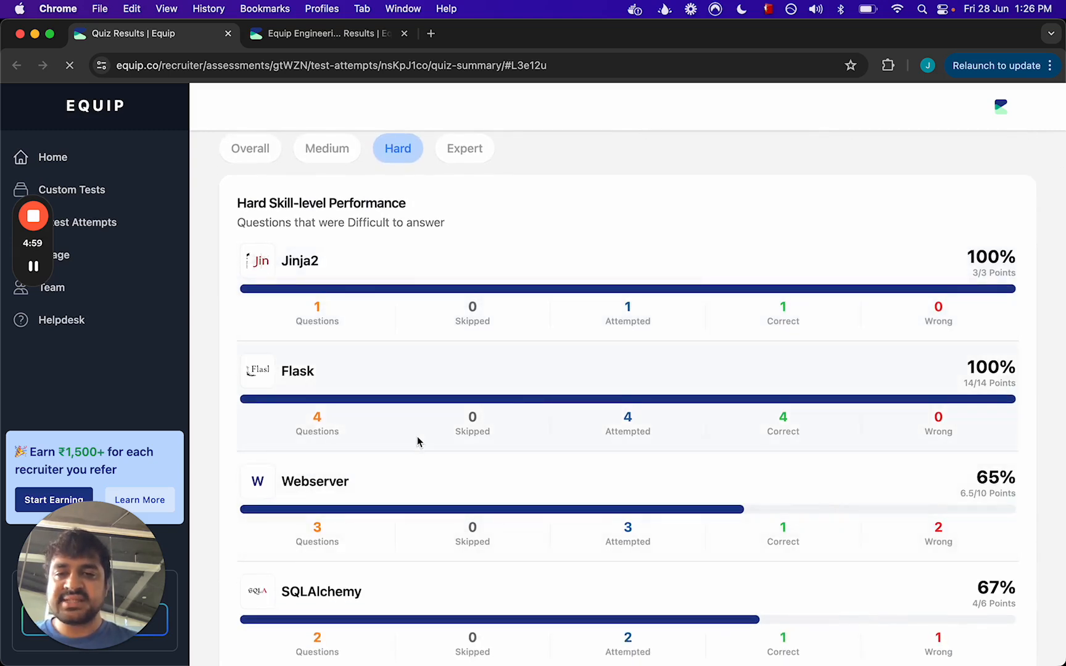
pyautogui.scroll(1, 416, 440)
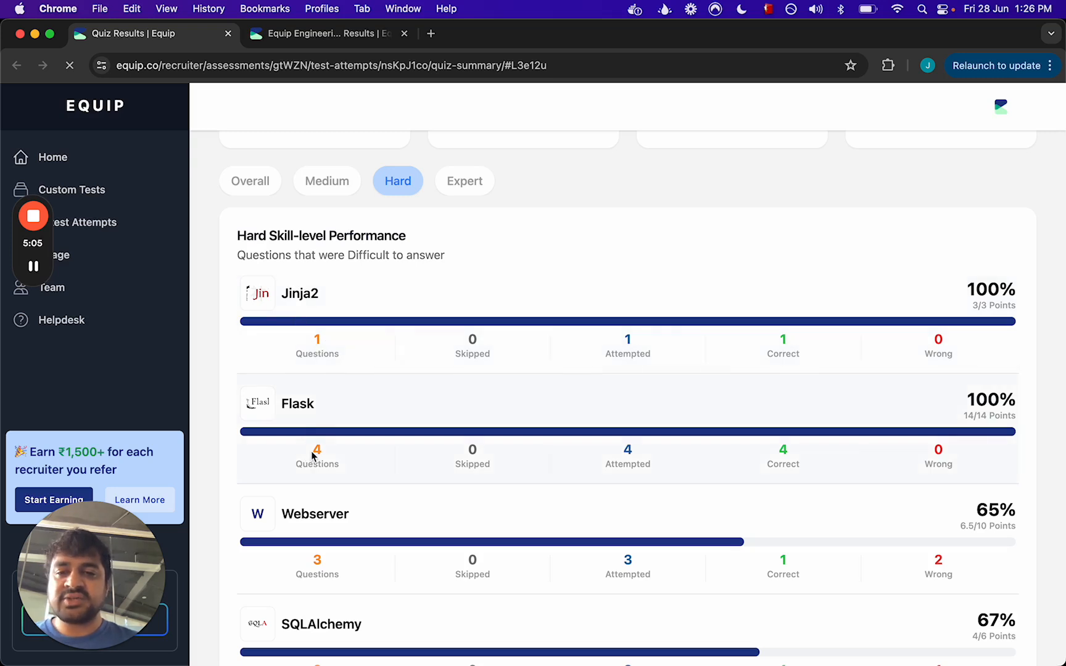
pyautogui.scroll(3, 432, 457)
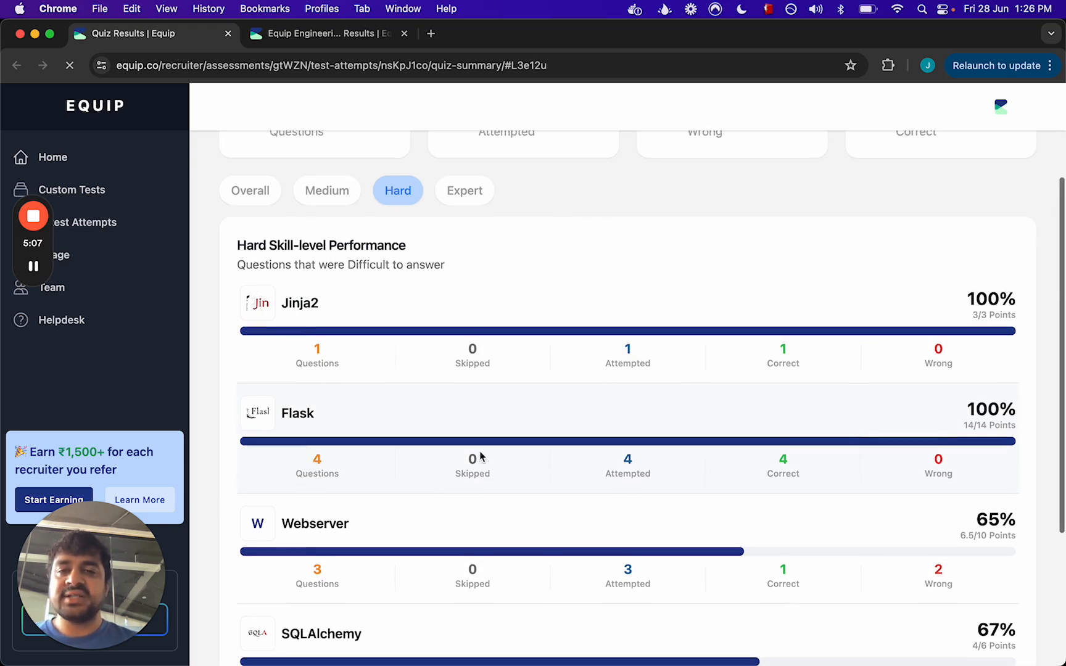
# Examine the candidate's overall performance per skill and the performance on medium questions.
pyautogui.click(252, 254)
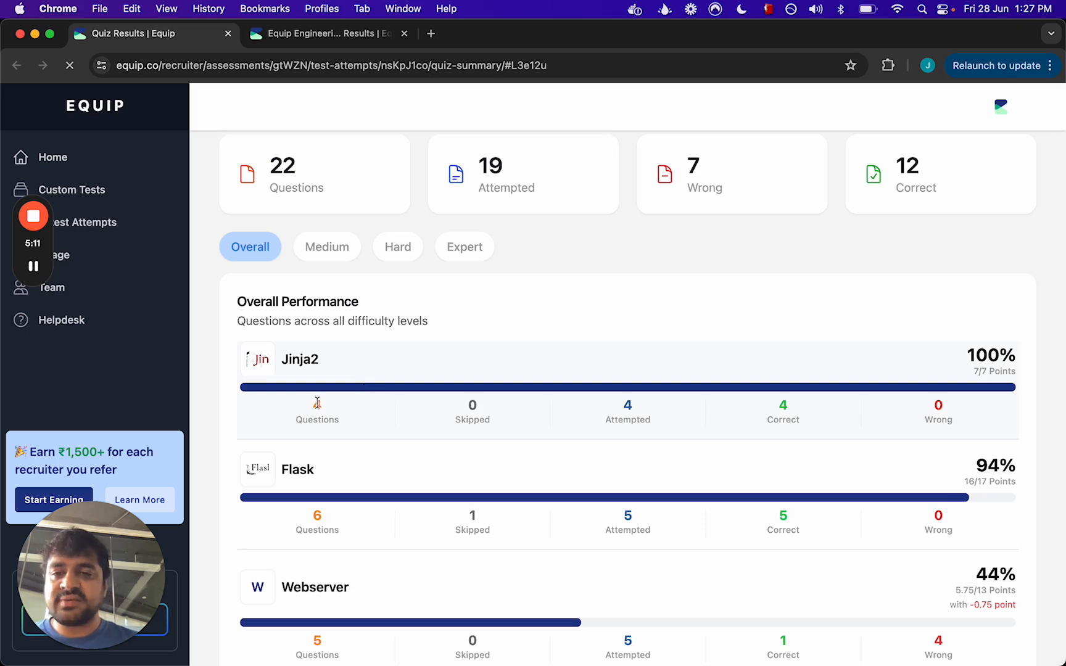
pyautogui.scroll(-1, 452, 388)
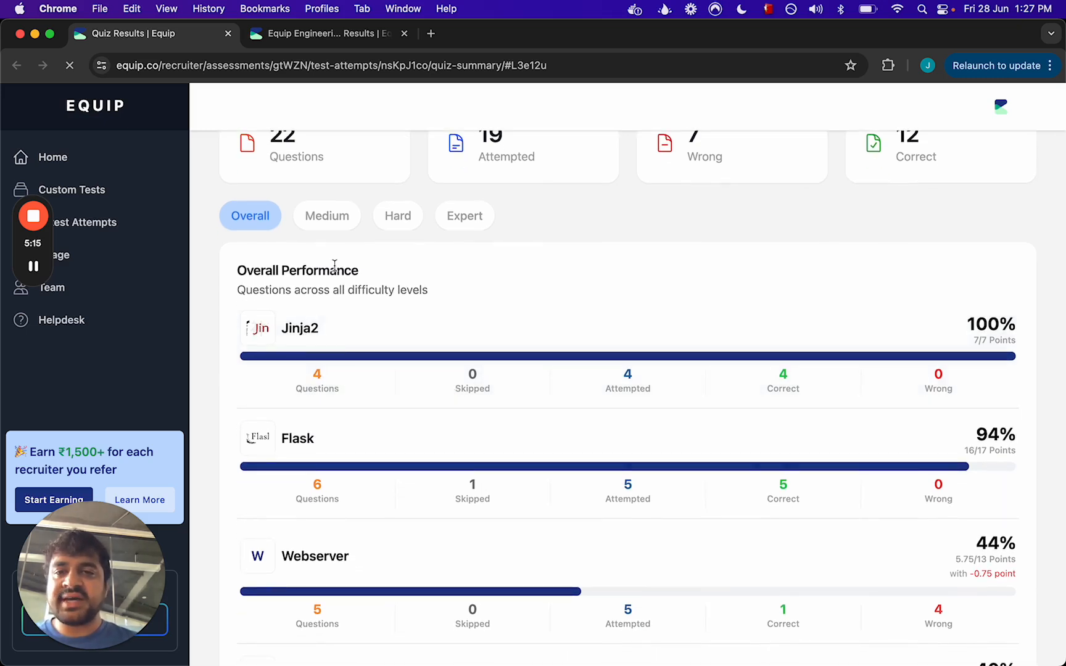
pyautogui.click(328, 219)
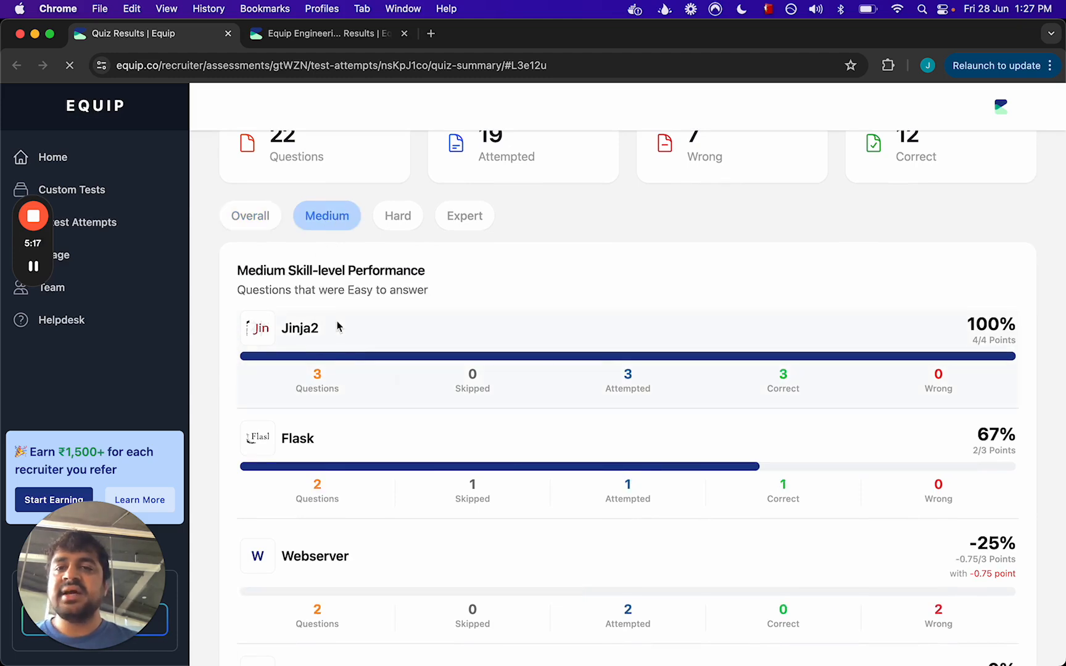
pyautogui.scroll(-1, 464, 355)
pyautogui.scroll(3, 464, 355)
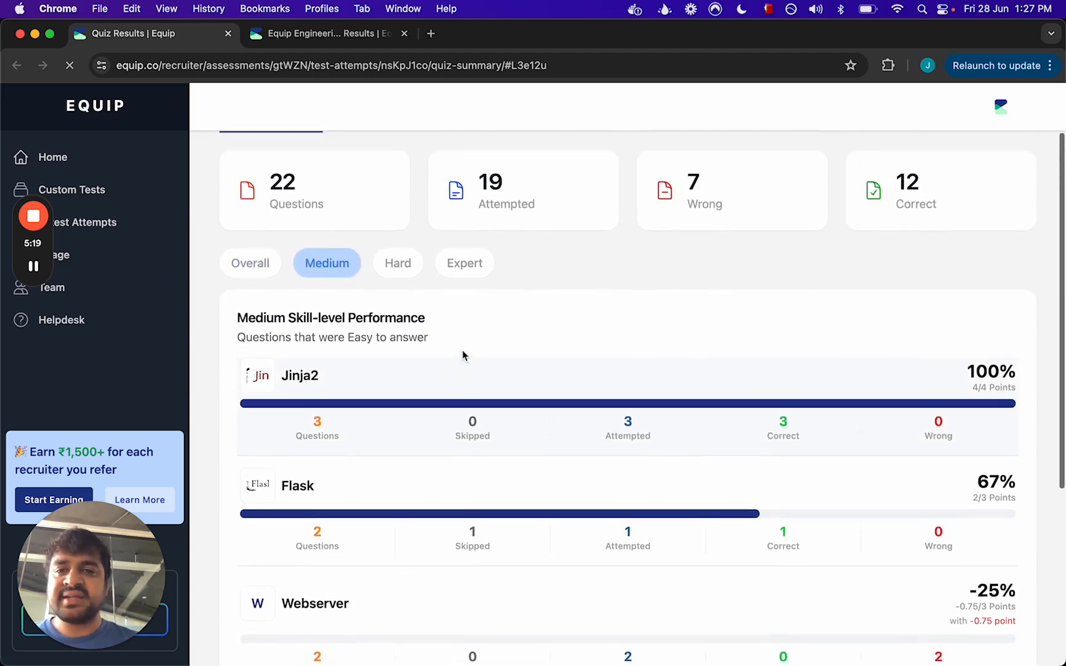
pyautogui.scroll(2, 463, 351)
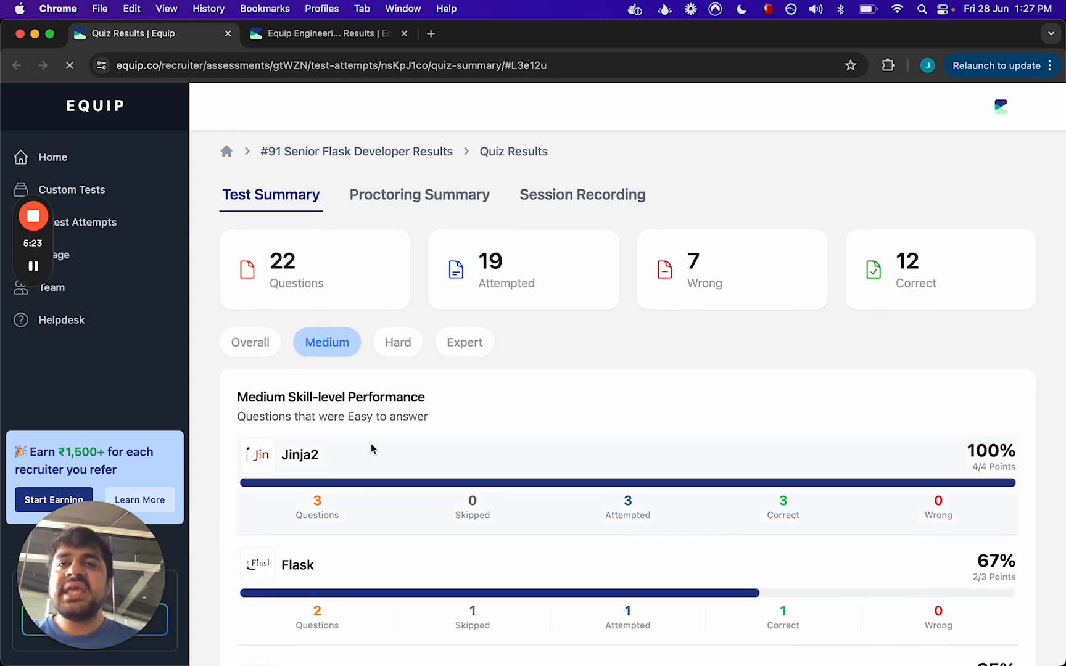
# Switch to the Equip Engineering Quiz results and examine the score summary and the points given for the first questions.
pyautogui.press('super+alt+Right')
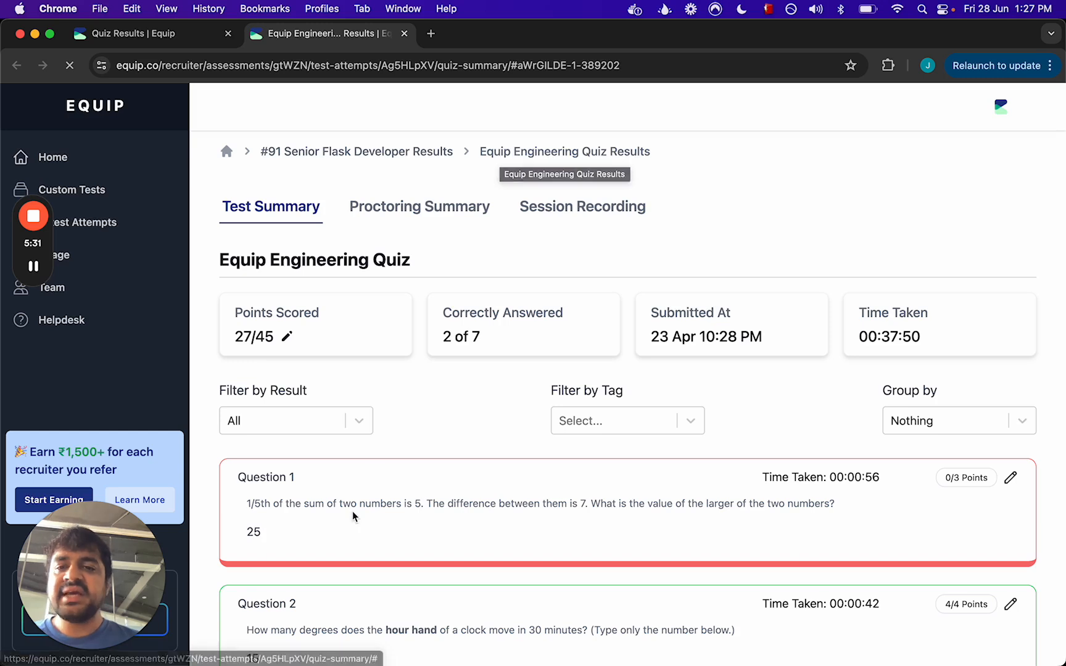
pyautogui.scroll(-2, 442, 443)
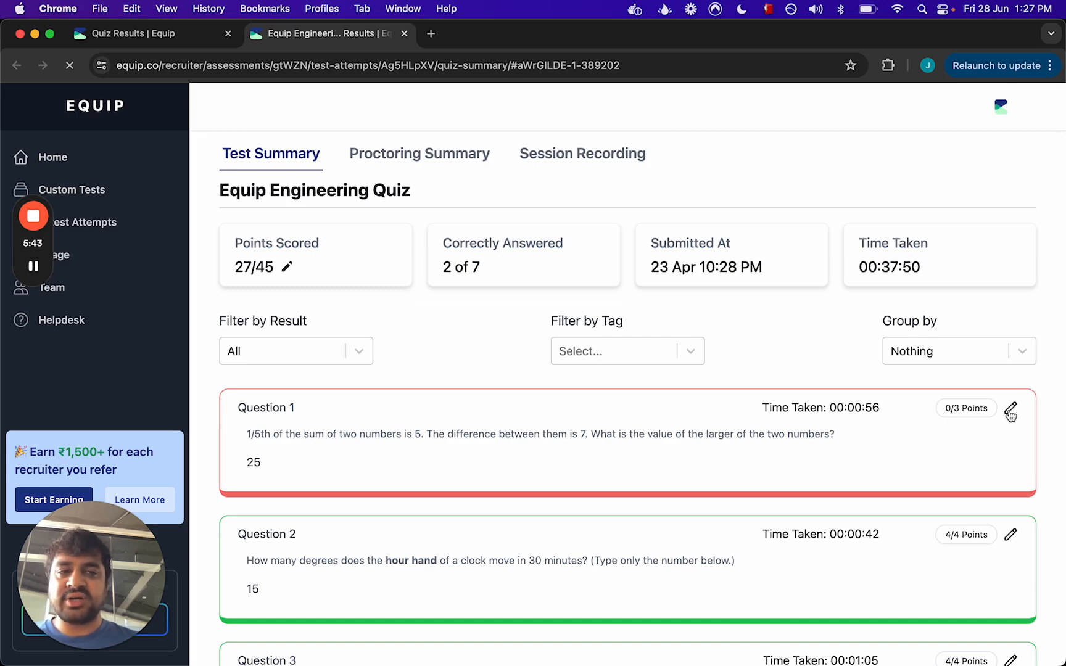
pyautogui.scroll(-5, 761, 463)
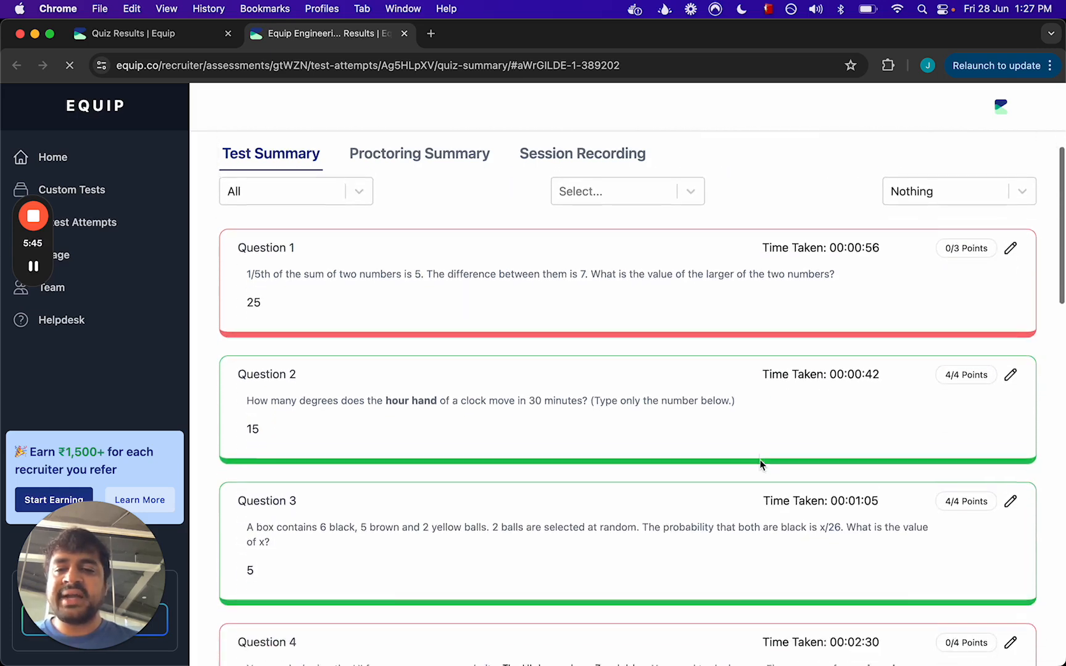
pyautogui.scroll(-1, 763, 466)
pyautogui.moveTo(547, 239); pyautogui.dragTo(543, 239)
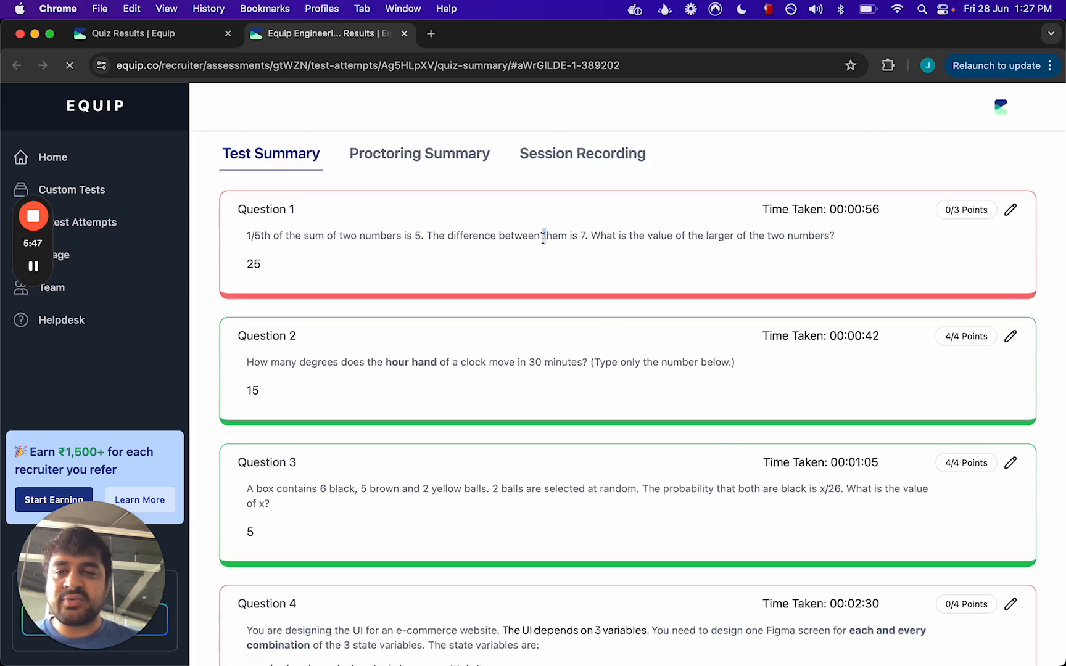
# Examine the candidate's answers and points for Questions 4 and 5, including the conceptual petrol-estimate question.
pyautogui.scroll(-9, 543, 239)
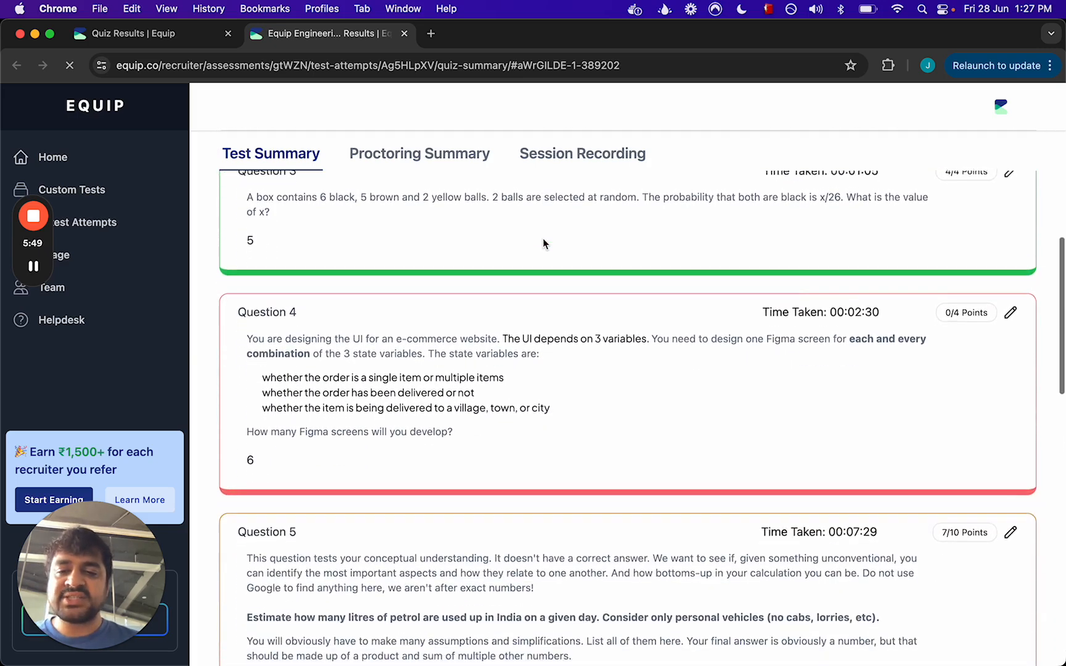
pyautogui.scroll(-3, 543, 243)
pyautogui.scroll(-2, 431, 453)
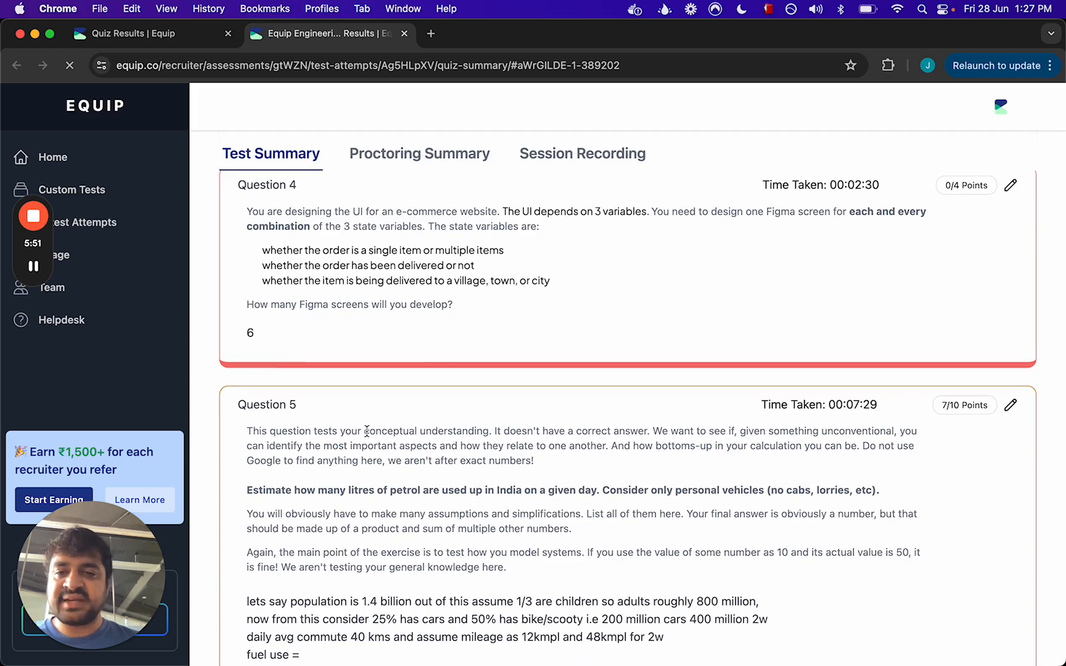
pyautogui.moveTo(368, 432); pyautogui.dragTo(432, 431)
pyautogui.scroll(-1, 431, 493)
pyautogui.scroll(3, 429, 491)
pyautogui.scroll(2, 524, 515)
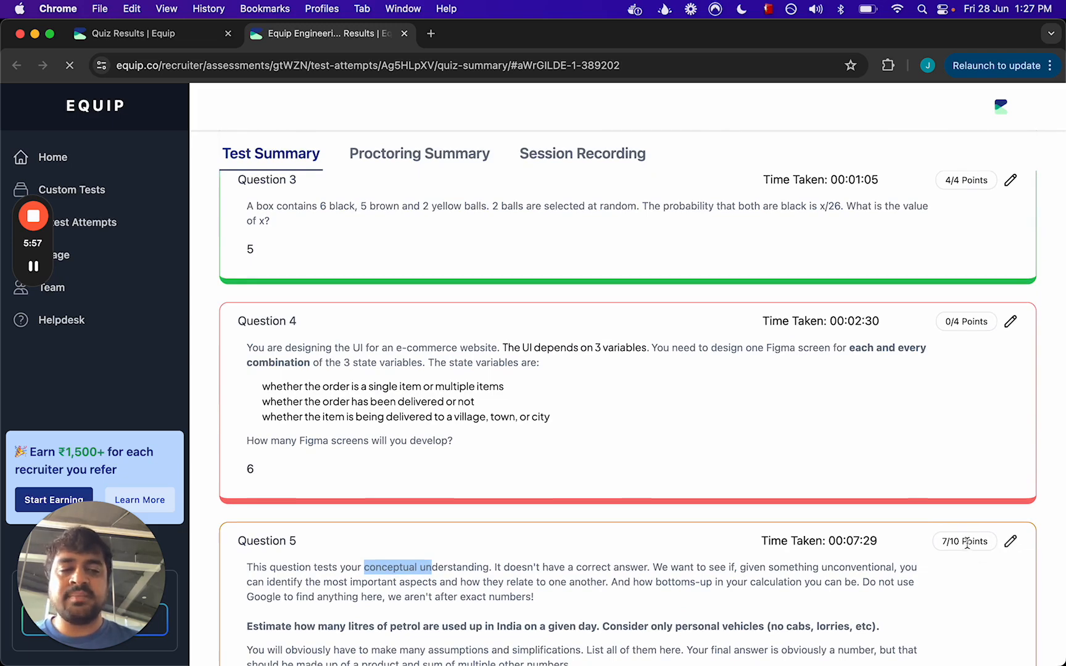
pyautogui.scroll(6, 955, 547)
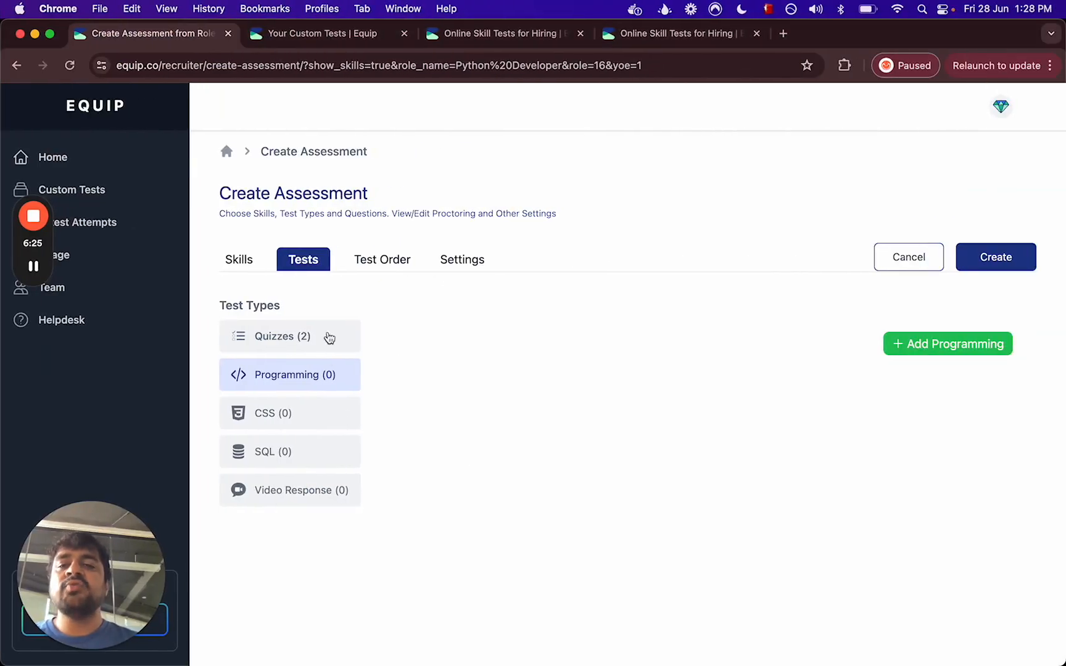
# Show the quizzes in the assessment draft and compare them with the candidate's medium skill-level results, ending back on the draft.
pyautogui.click(308, 343)
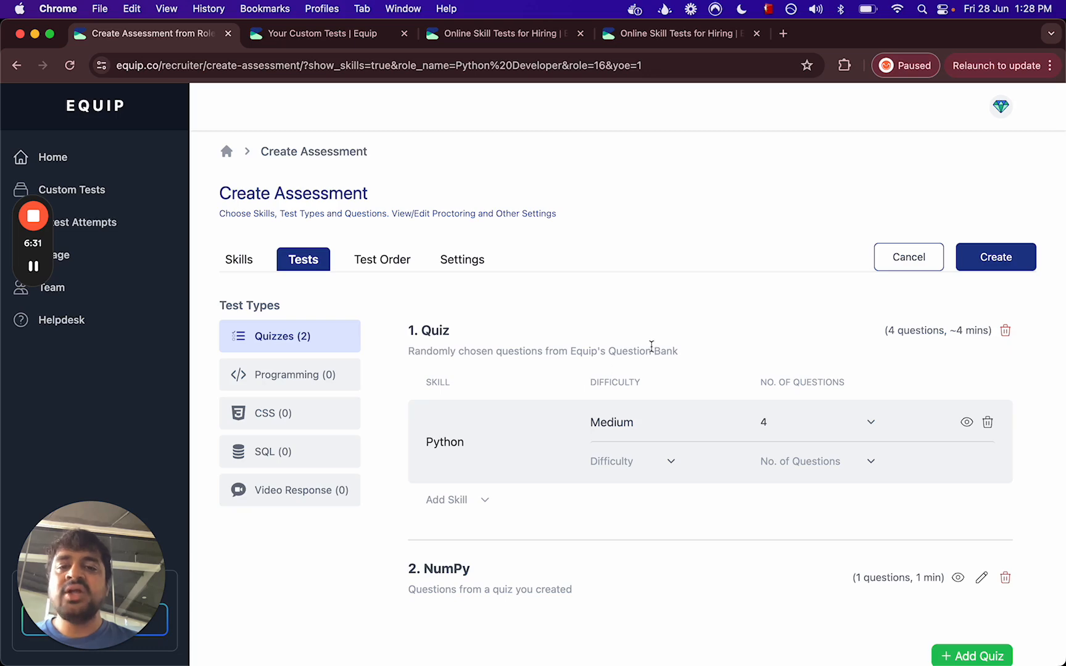
pyautogui.press('super+grave')
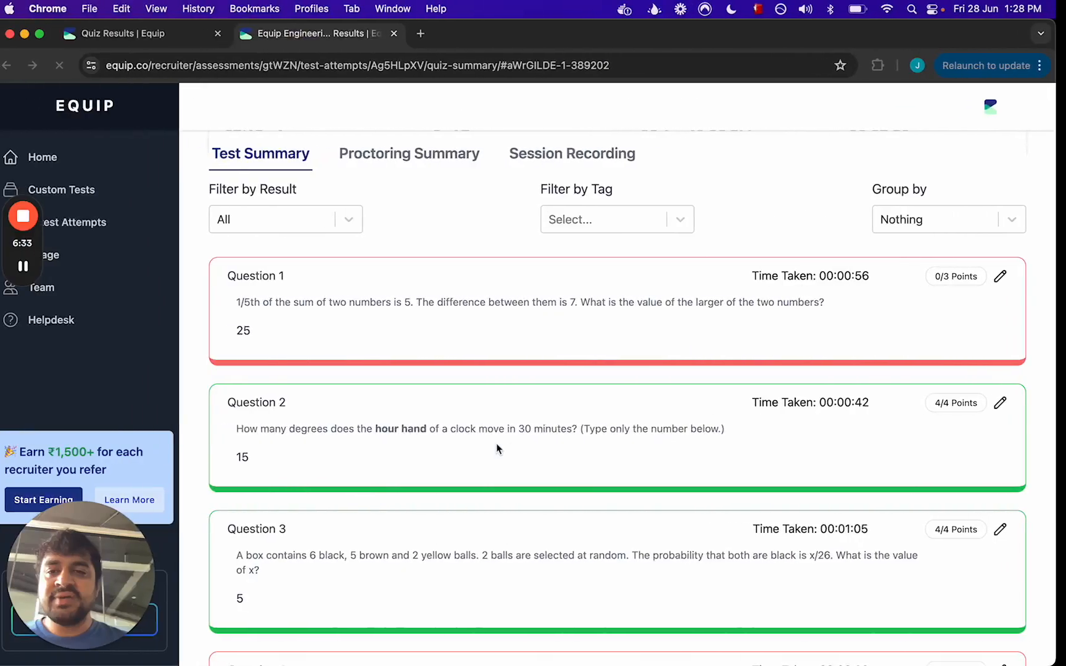
pyautogui.press('super+grave')
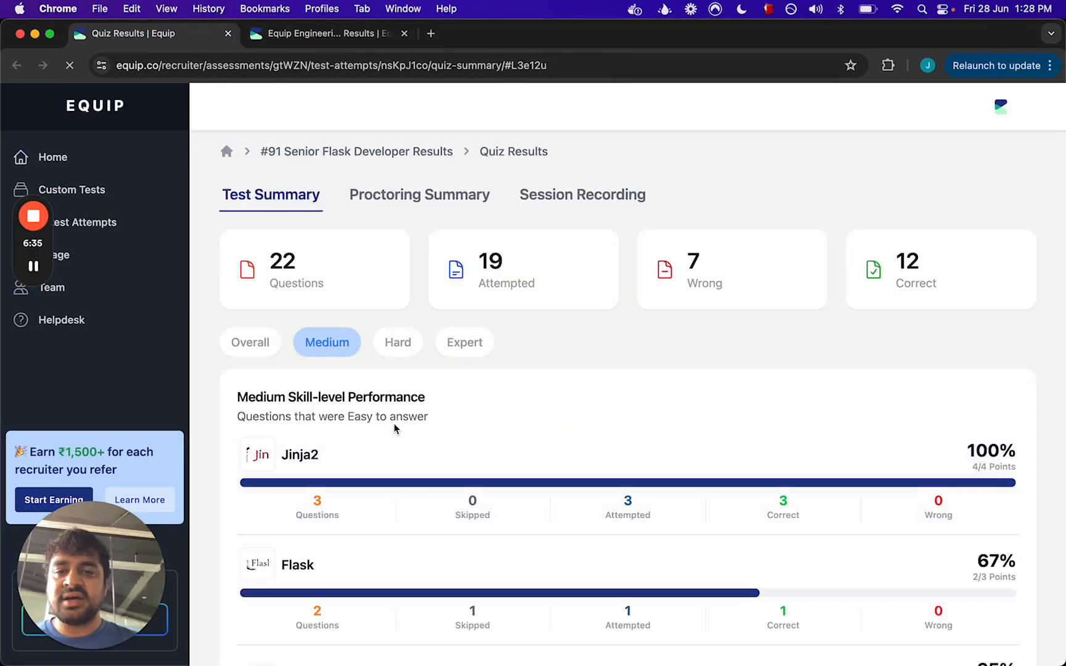
pyautogui.scroll(-2, 394, 423)
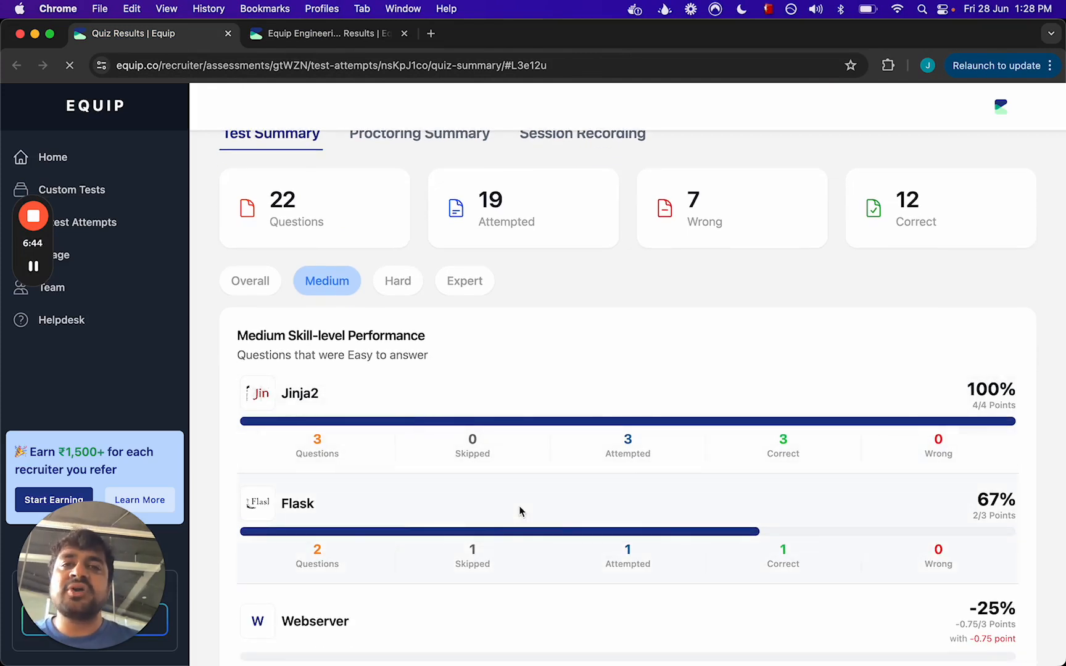
pyautogui.hotkey('ctrl', 'Right')
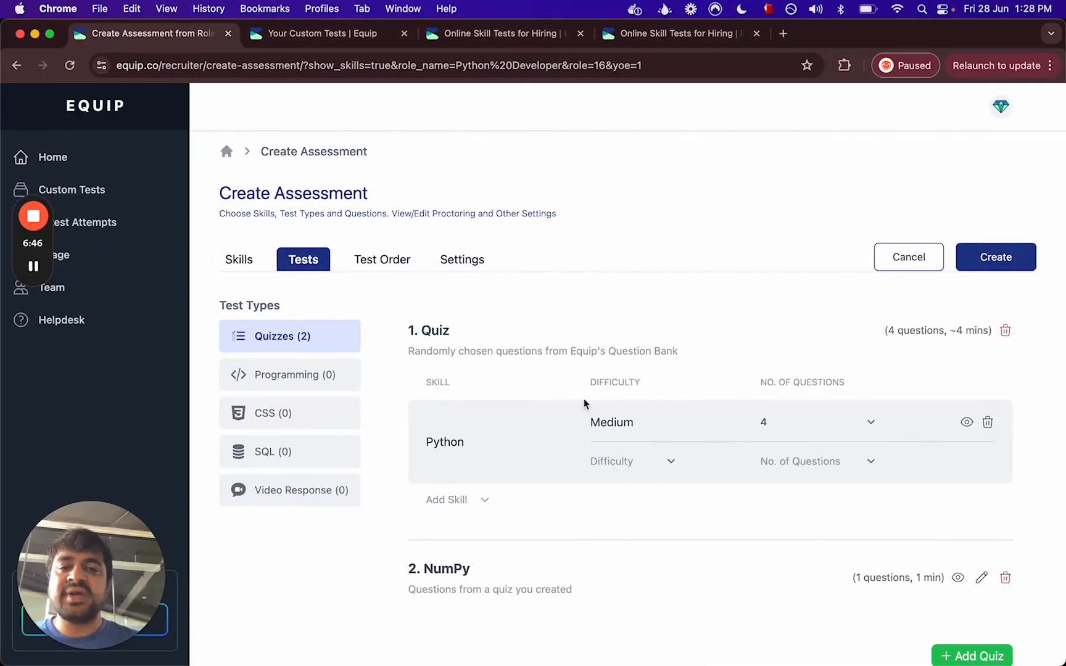